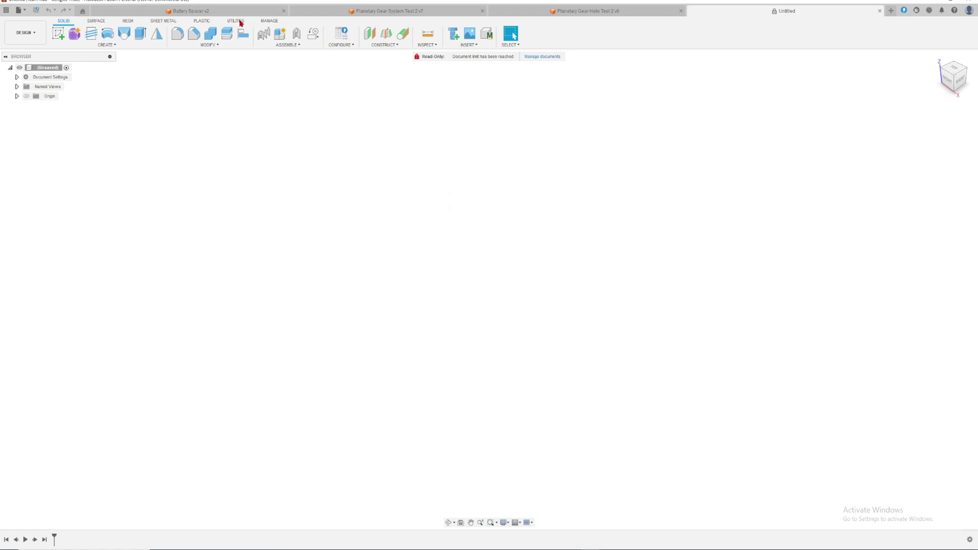
- Generate a 10-tooth, module 1 helical gear, 10 mm tall, with GF Gear Generator
left_click(240, 22)
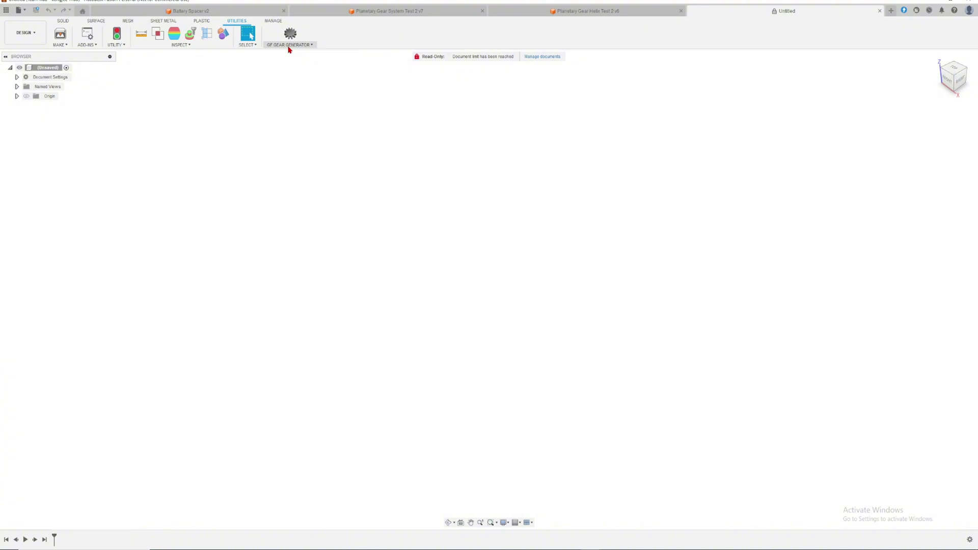
left_click(288, 45)
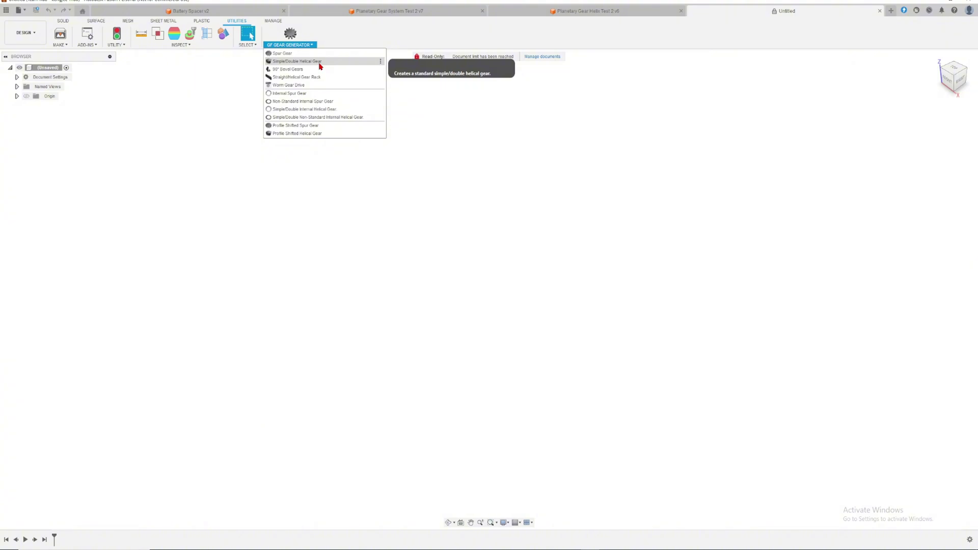
left_click(306, 61)
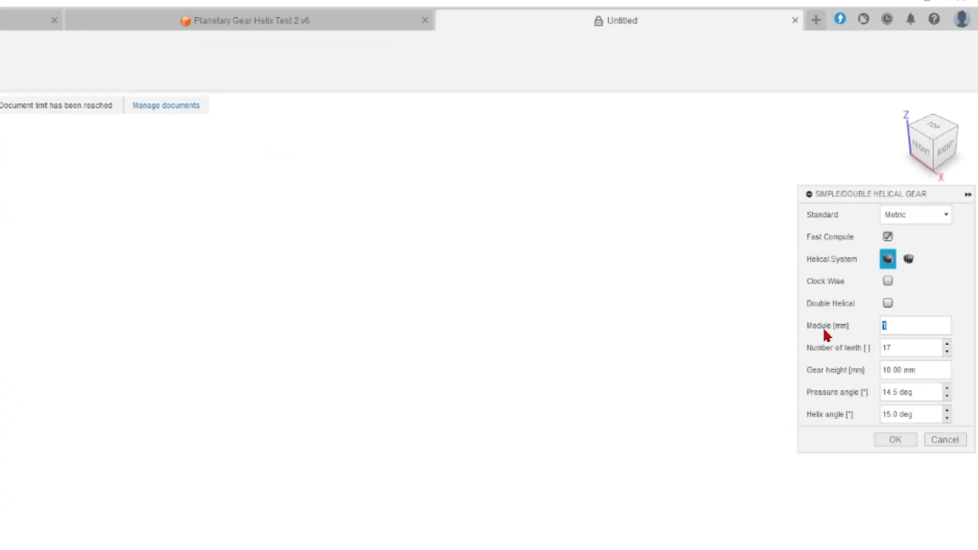
double_click(895, 347)
type("10")
double_click(917, 370)
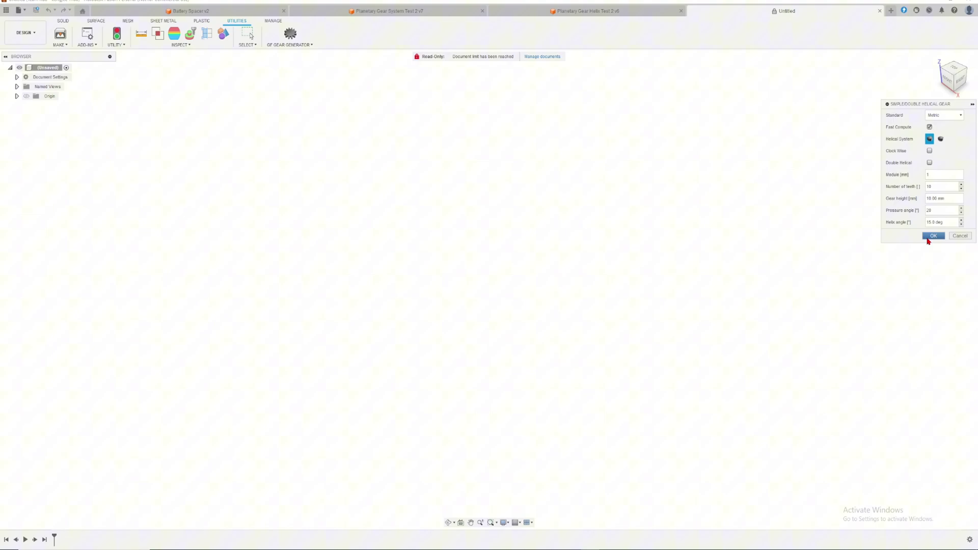
left_click(929, 239)
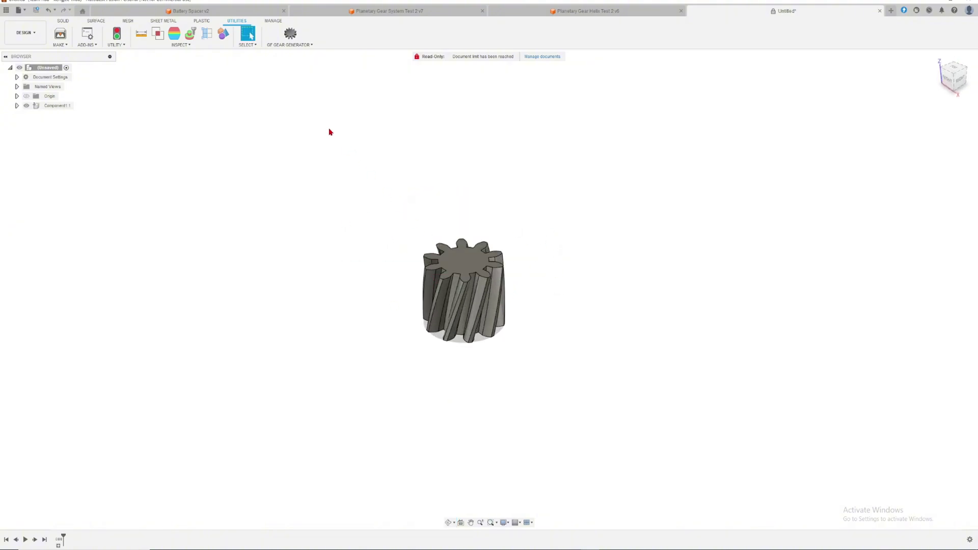
- Set up a second, clockwise simple helical gear with a 20-tooth count
left_click(305, 45)
left_click(285, 59)
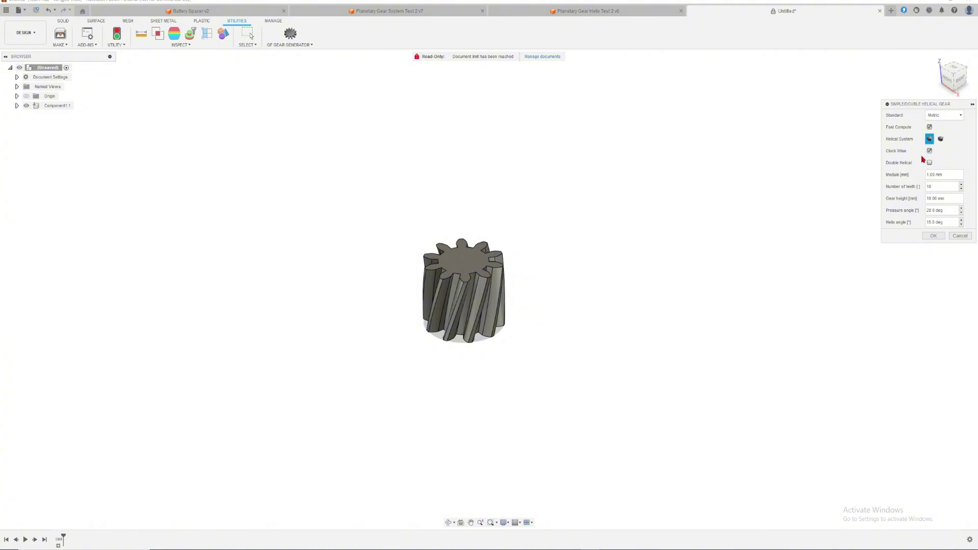
left_click_drag(958, 173, 926, 175)
left_click(909, 174)
left_click(905, 177)
type("2")
- Create the 20-tooth gear, then a 50-tooth, module 1 internal helical ring gear
left_click(933, 236)
left_click(289, 44)
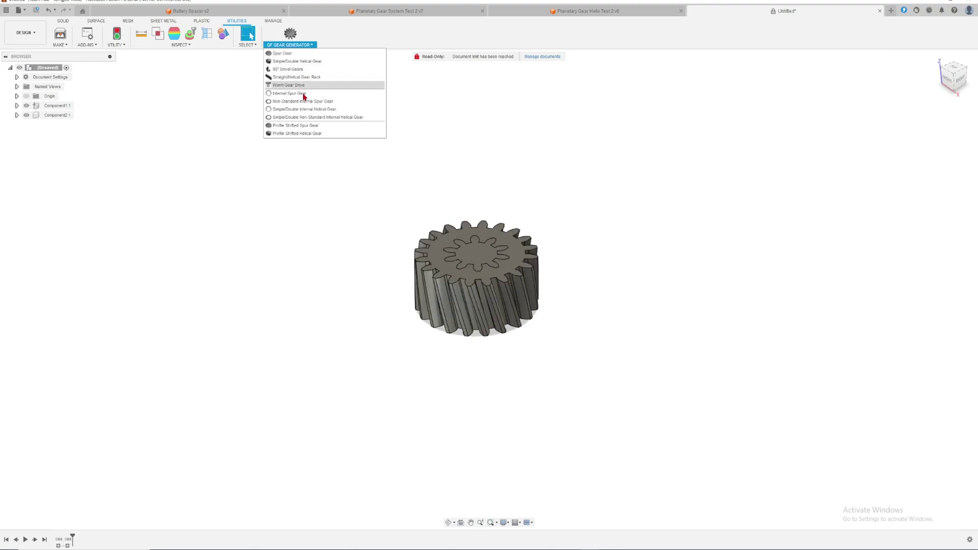
left_click(285, 109)
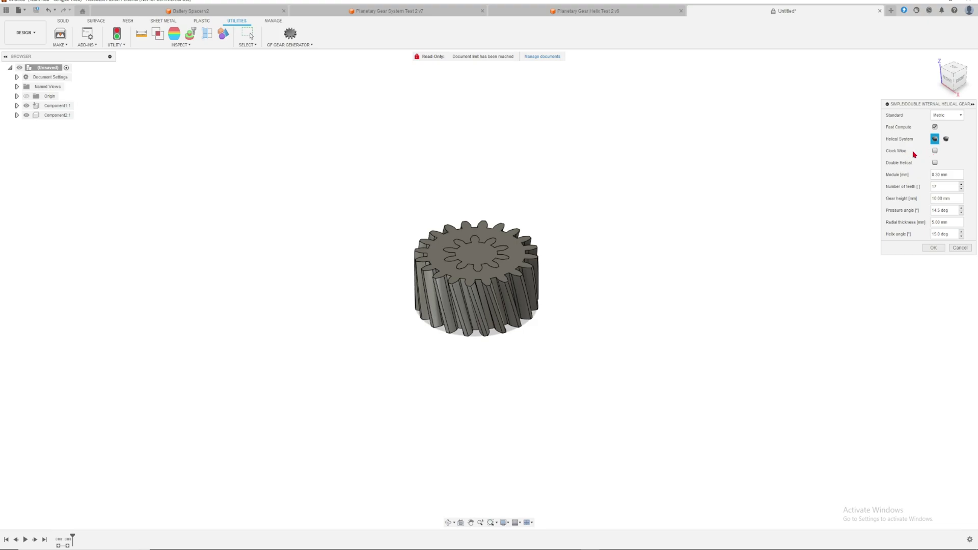
left_click(951, 175)
type("1")
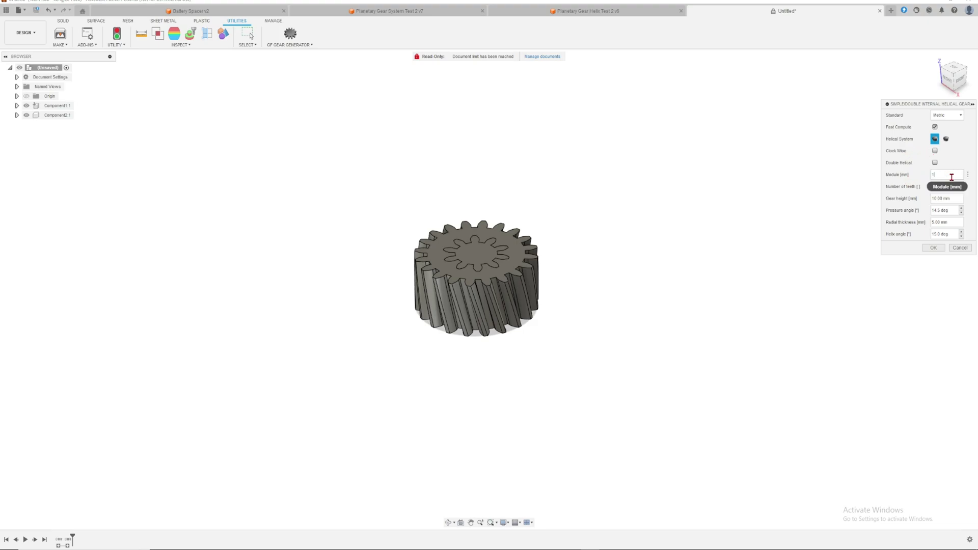
left_click(934, 187)
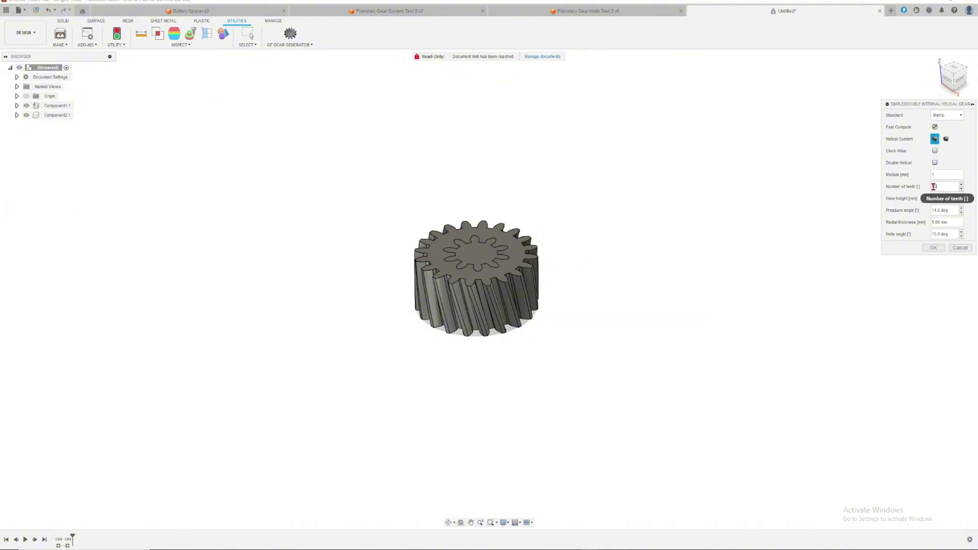
type("50")
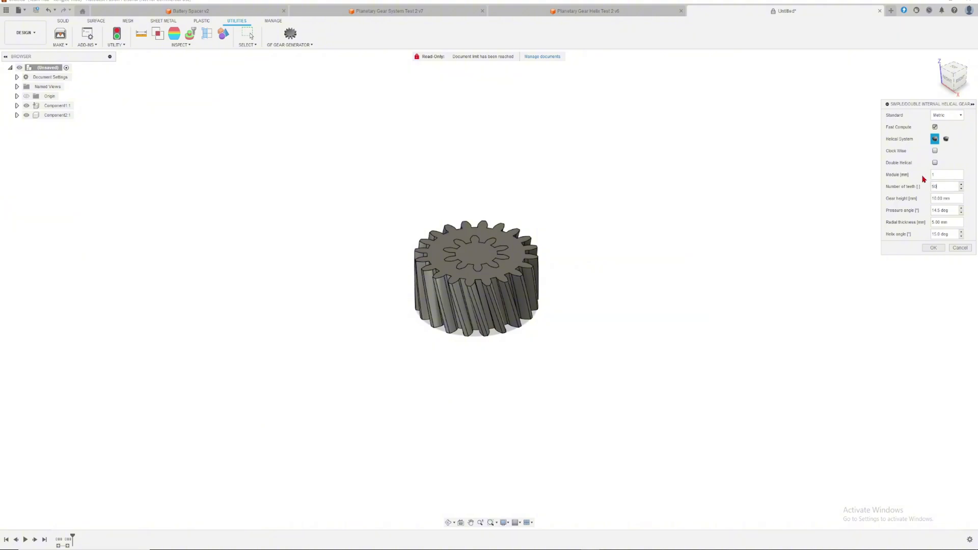
triple_click(946, 212)
type("20")
left_click(928, 248)
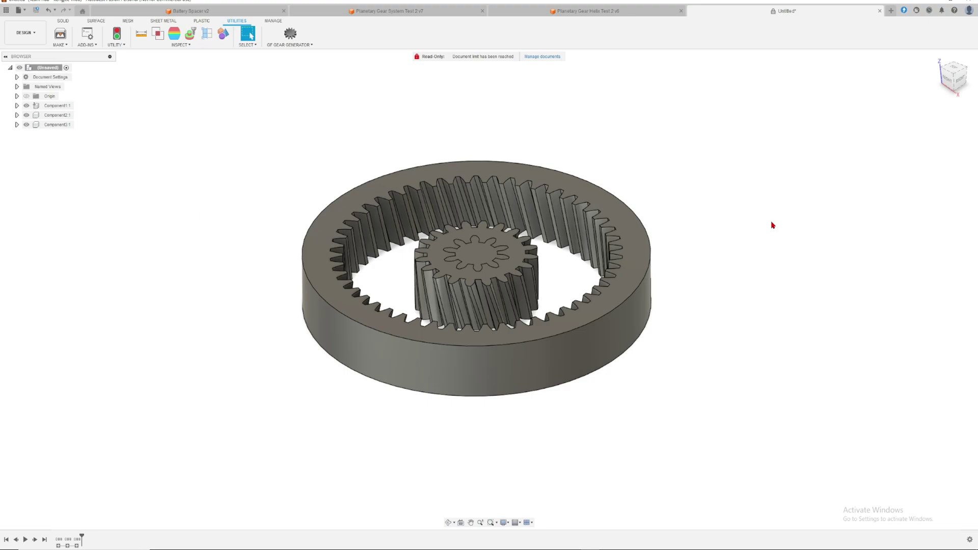
- In top view, rename the first gear 'Sun Gear' and drag the planet gear against the ring teeth
middle_click_drag(771, 229, 815, 204, "shift")
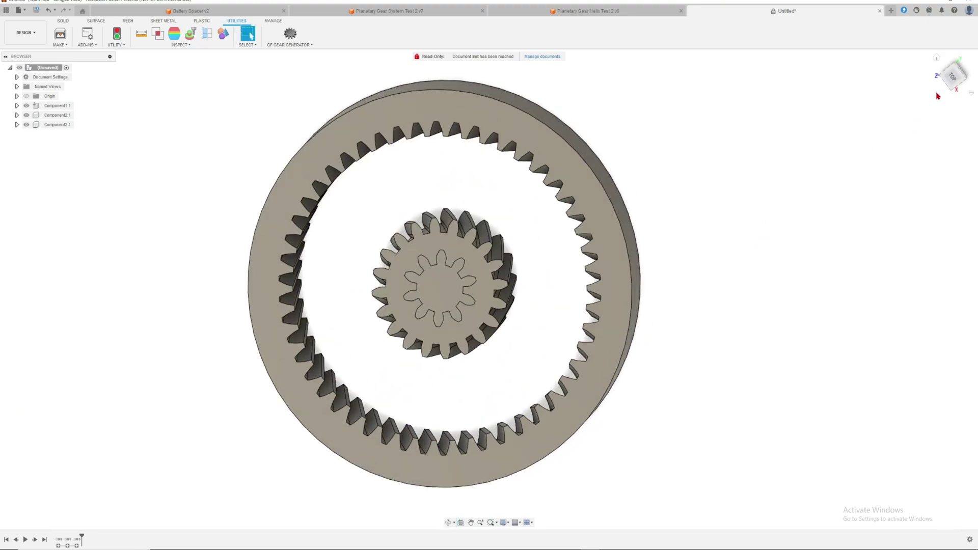
left_click(951, 76)
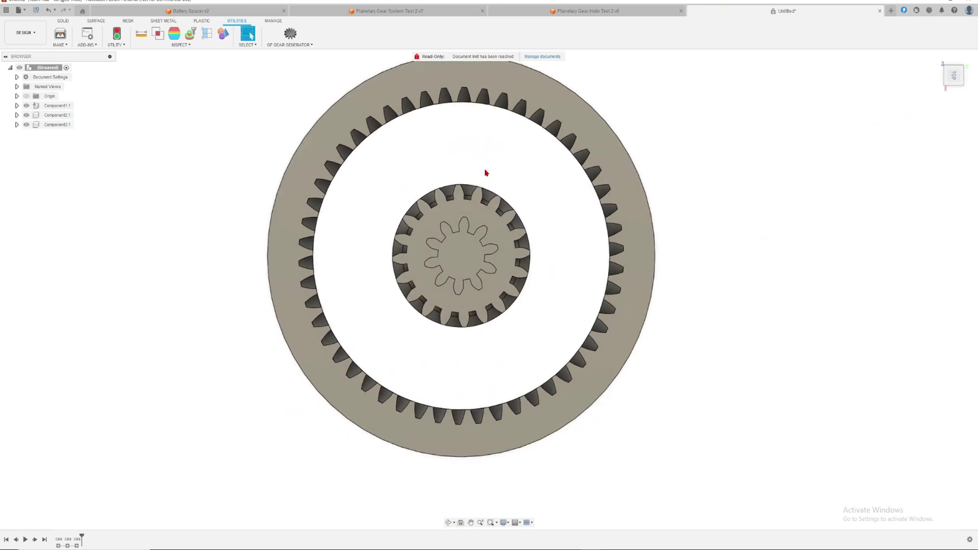
double_click(56, 105)
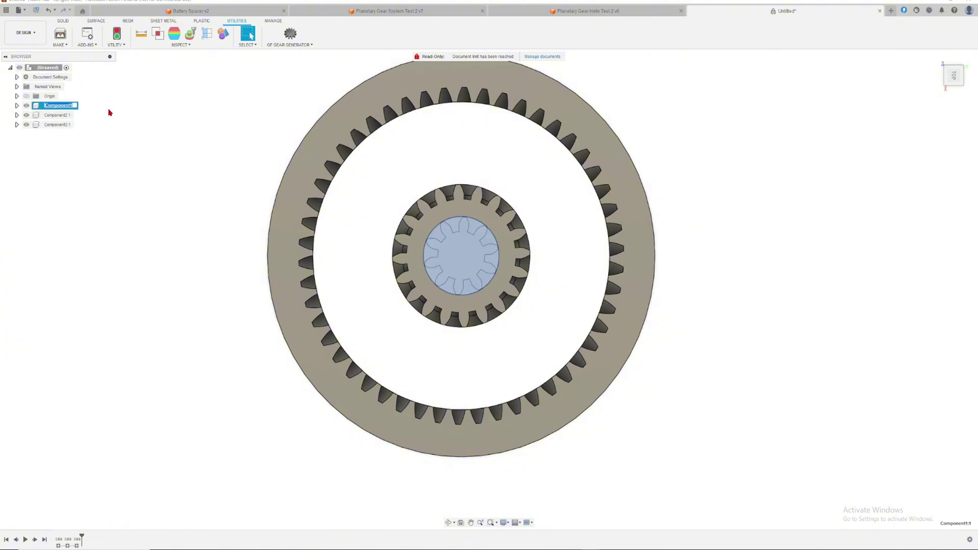
type("Sun Gear")
key("Return")
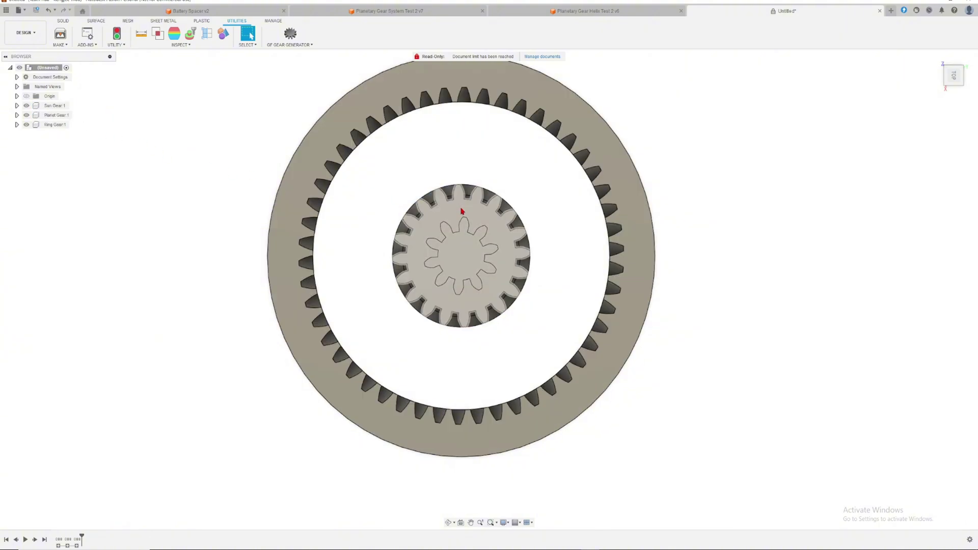
left_click_drag(462, 211, 467, 127)
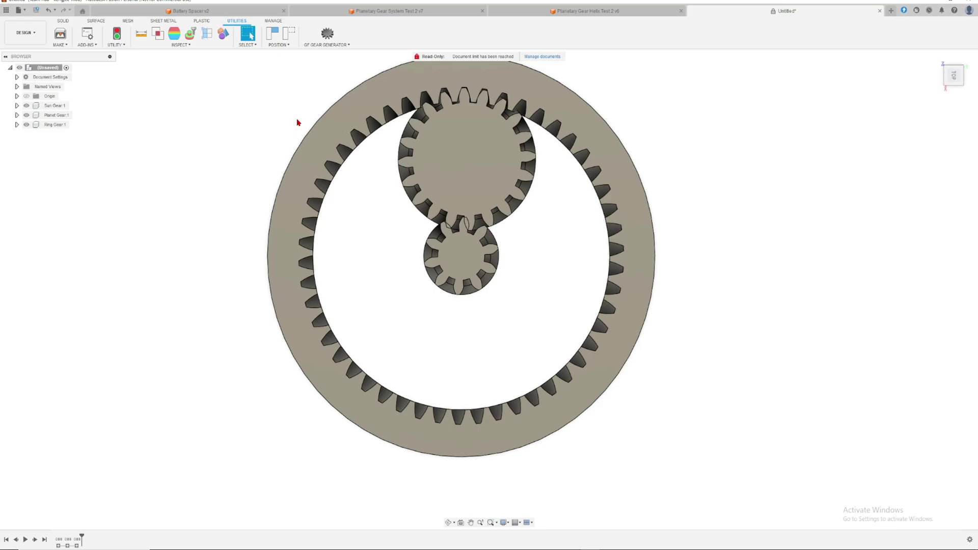
- Sketch on the Sun Gear face, capturing positions, and draw a 15 mm construction line from its centre
double_click(46, 110)
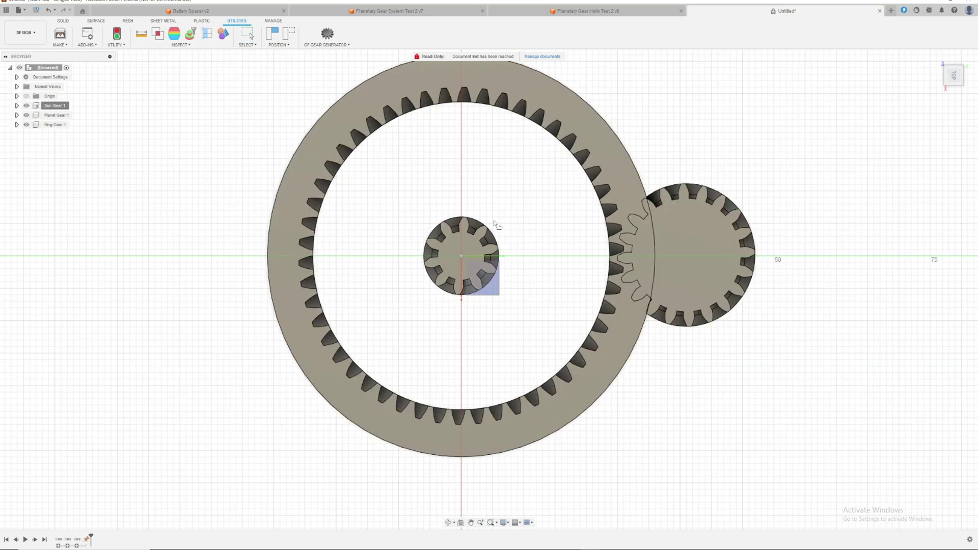
left_click(463, 245)
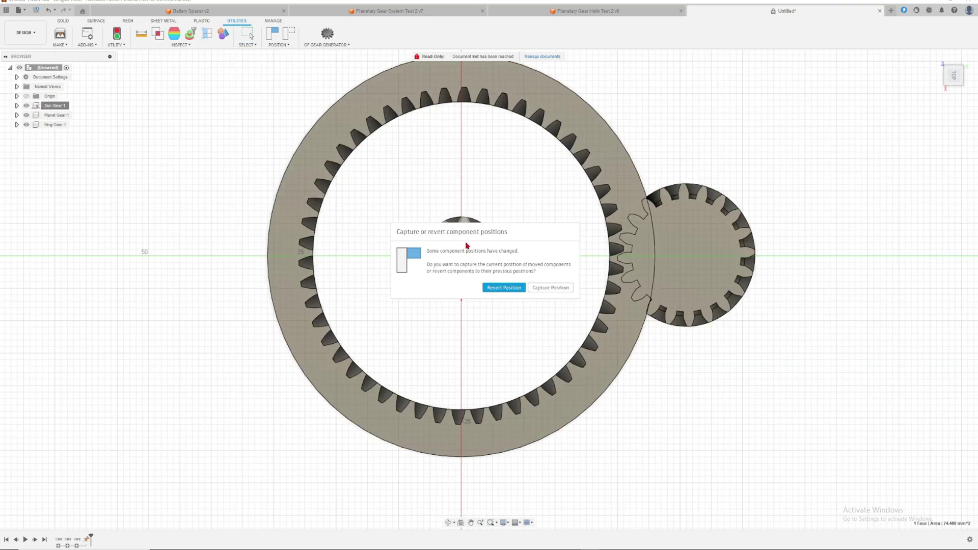
left_click(554, 288)
key("x")
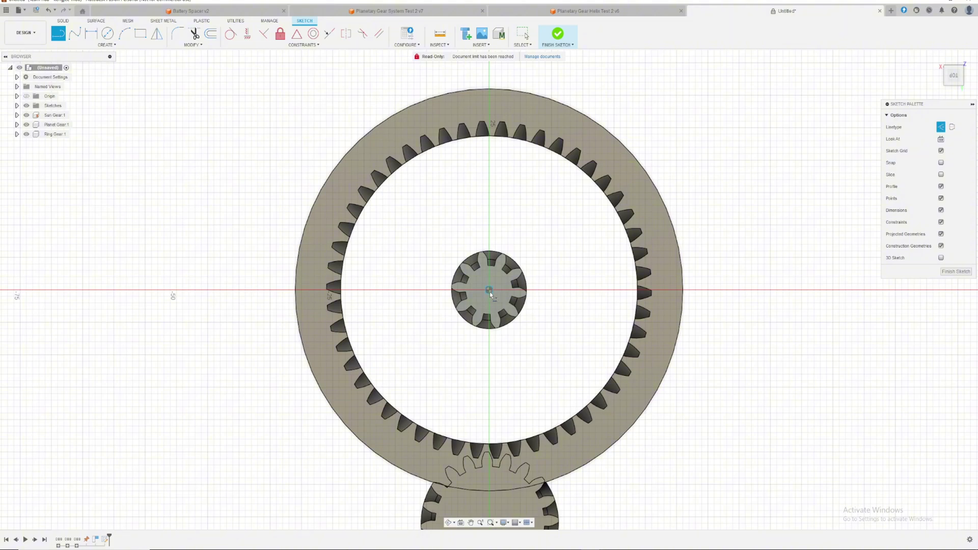
left_click(489, 289)
type("15")
key("Return")
key("Escape")
scroll(579, 197, "up", 2)
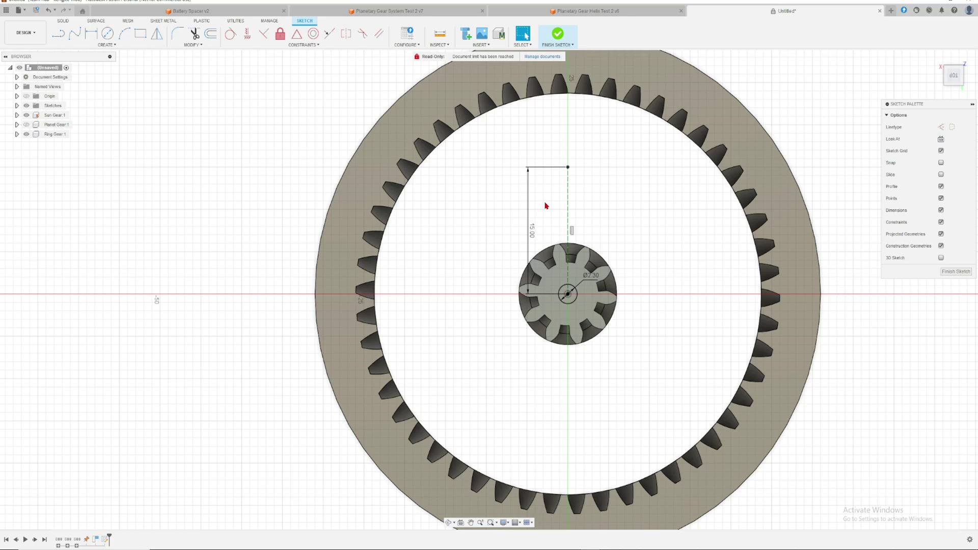
- Circular-pattern the construction line three times about the sun gear centre and finish the sketch
left_click(107, 45)
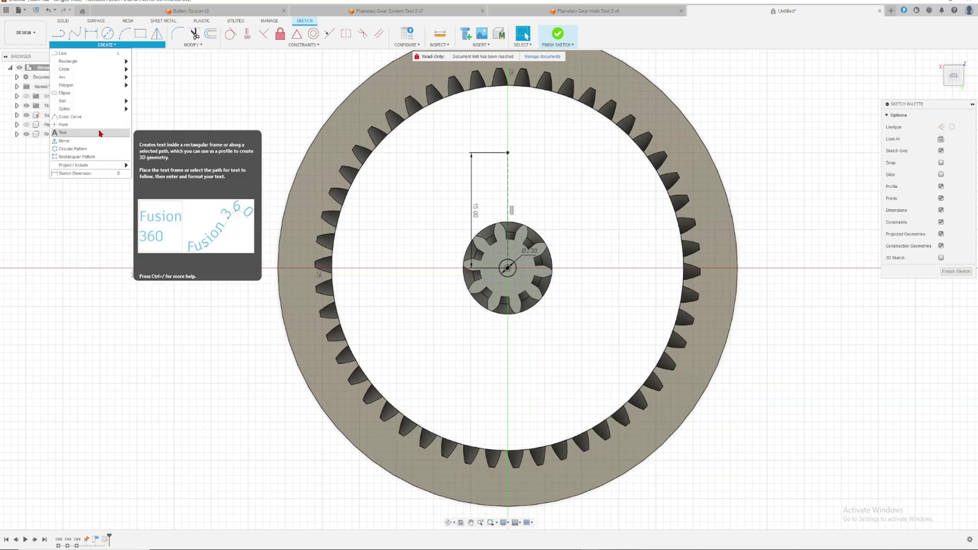
left_click(91, 148)
left_click(508, 178)
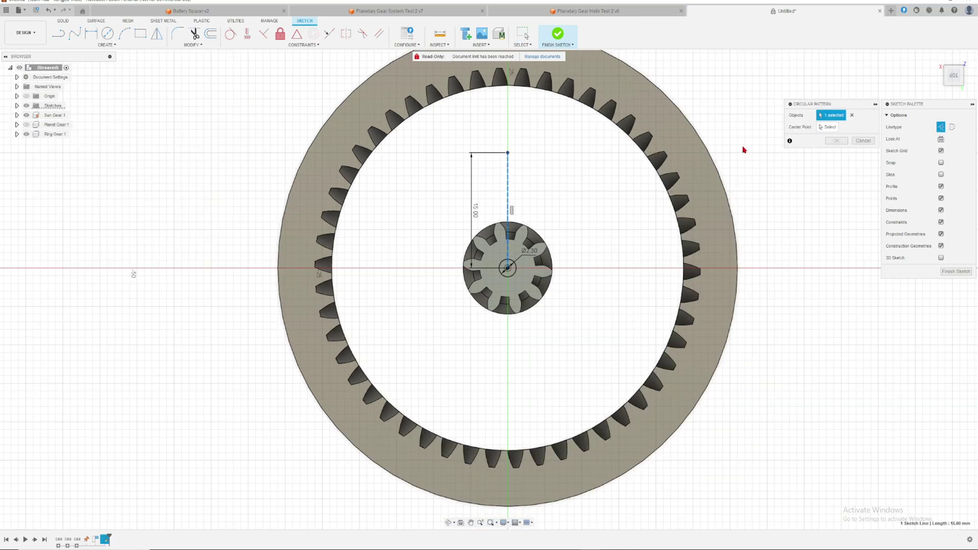
left_click(830, 129)
scroll(514, 270, "up", 2)
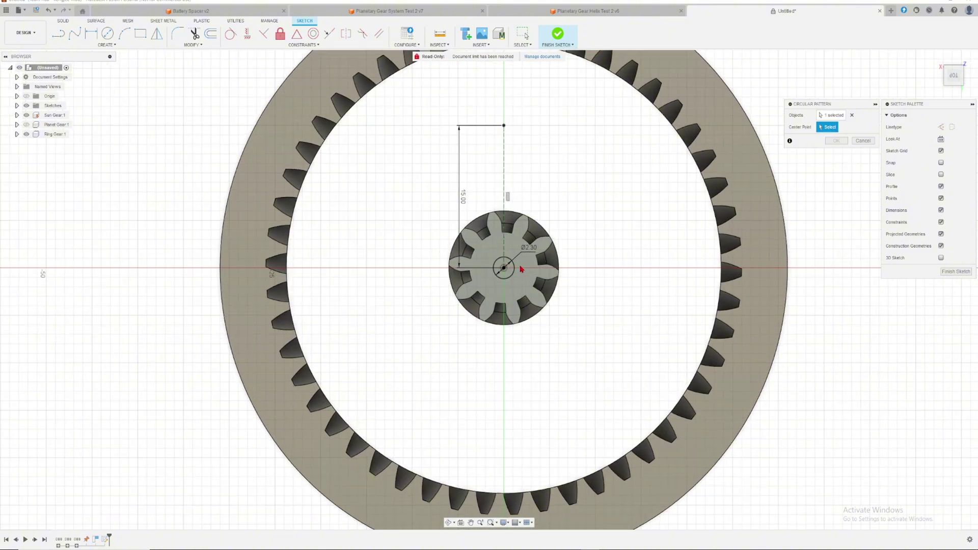
left_click(514, 270)
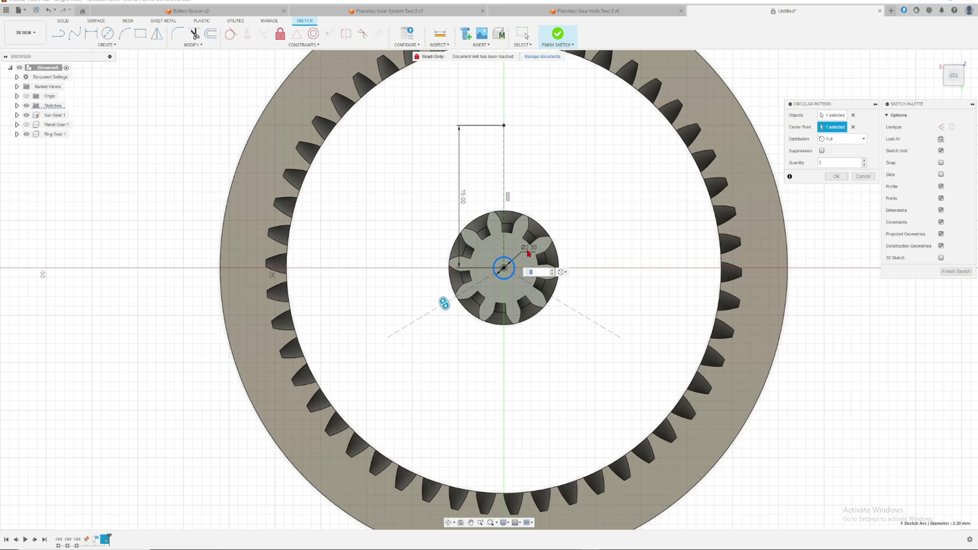
left_click(836, 176)
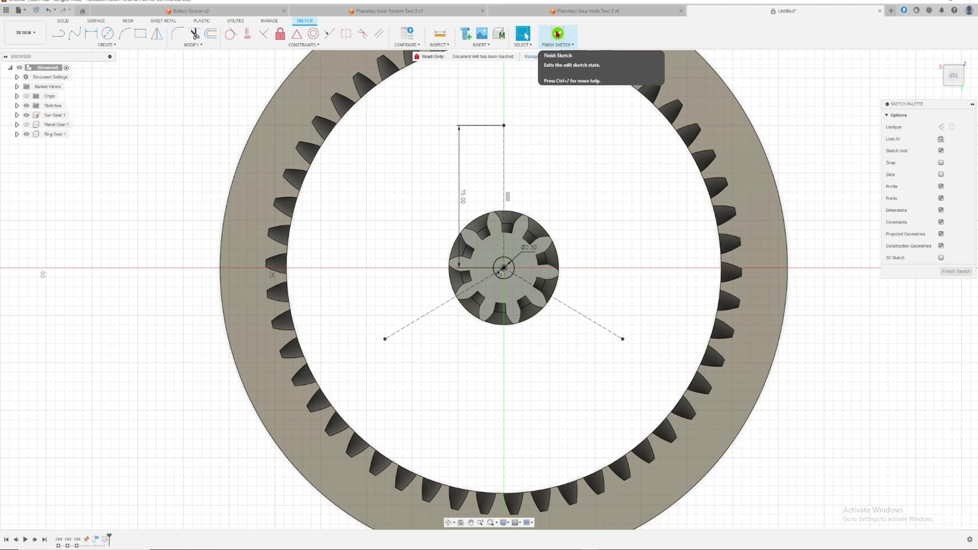
left_click(558, 35)
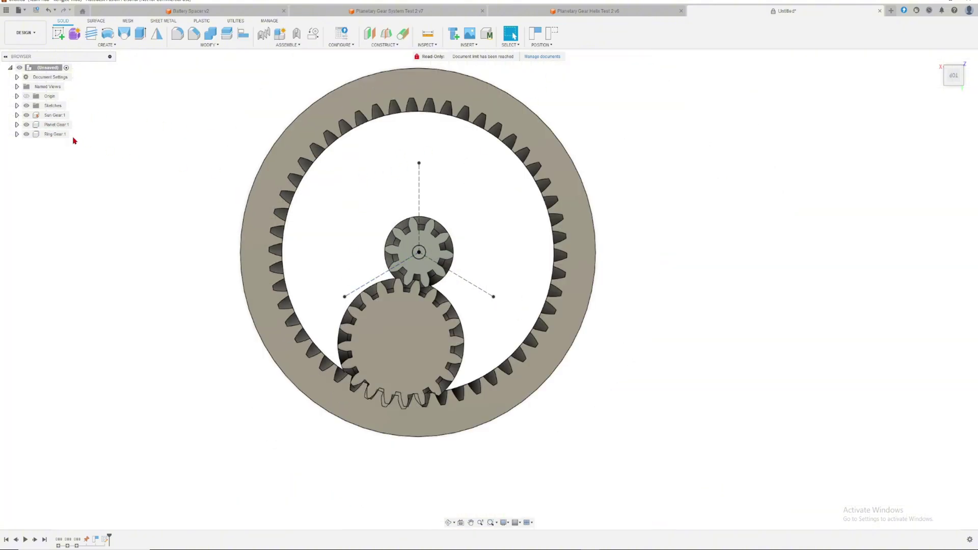
- Move Planet Gear:1 onto the top sketch point and lower it -5 mm into the ring's plane
left_click(57, 125)
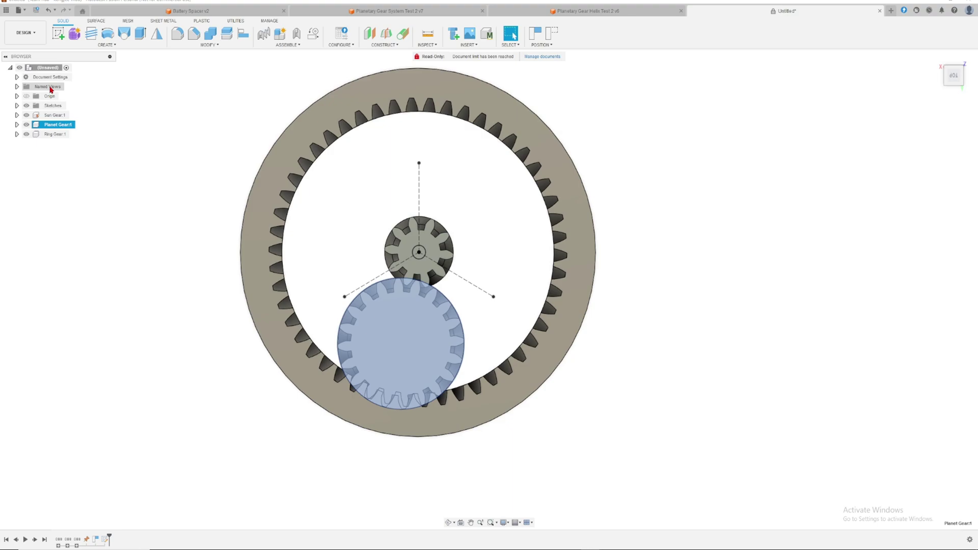
key("m")
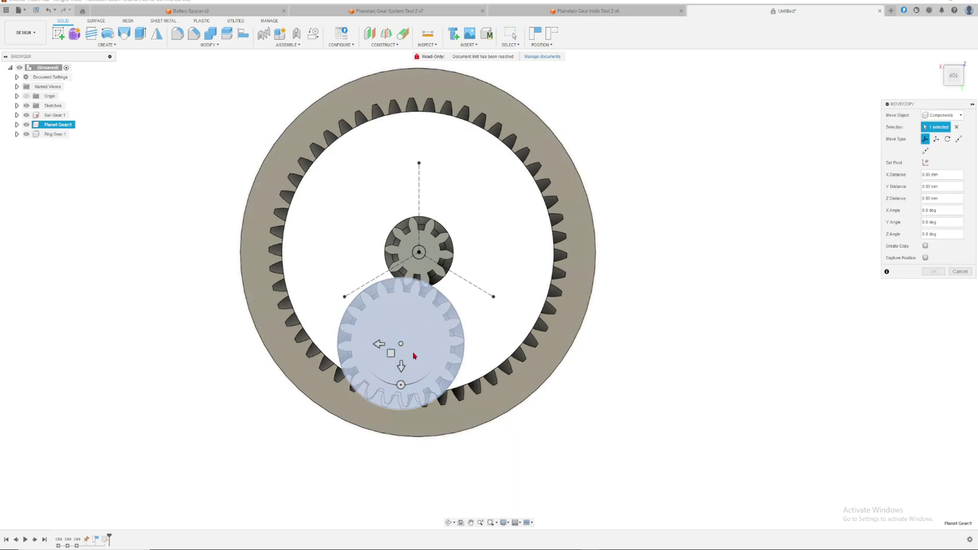
left_click_drag(401, 344, 502, 192)
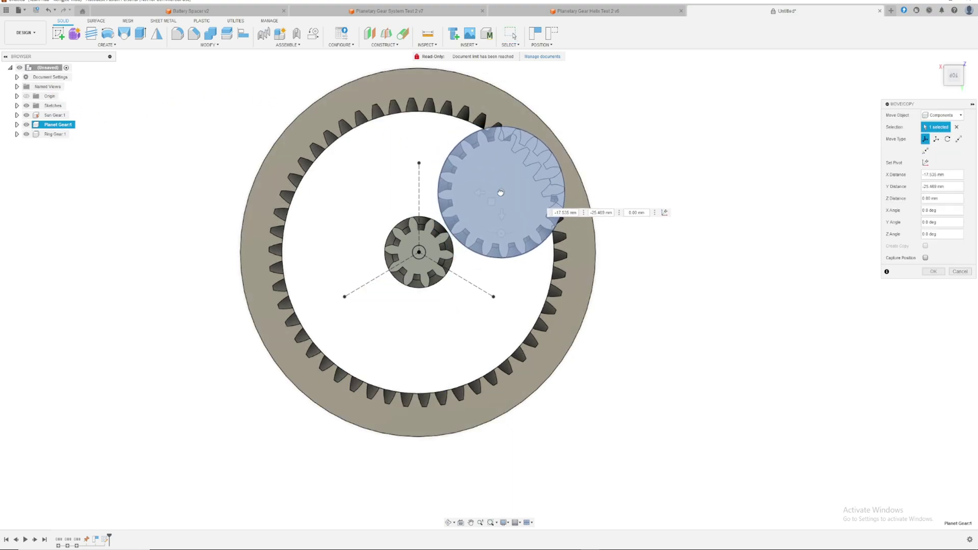
left_click(418, 165)
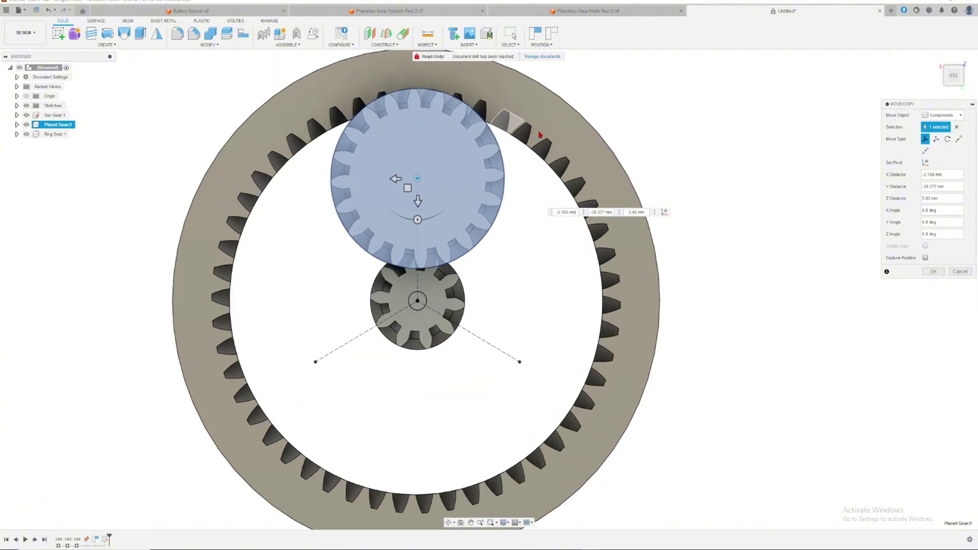
middle_click_drag(526, 137, 814, 135, "shift")
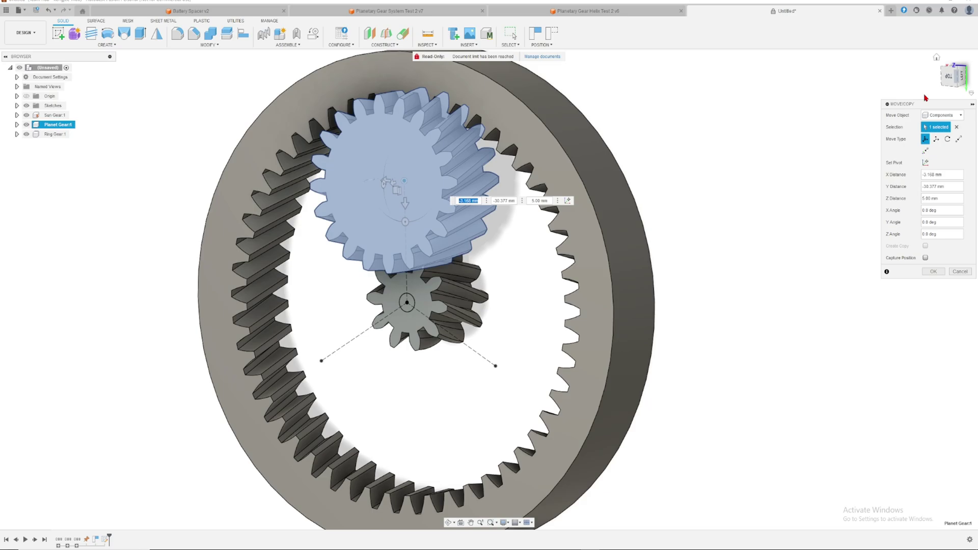
left_click(961, 76)
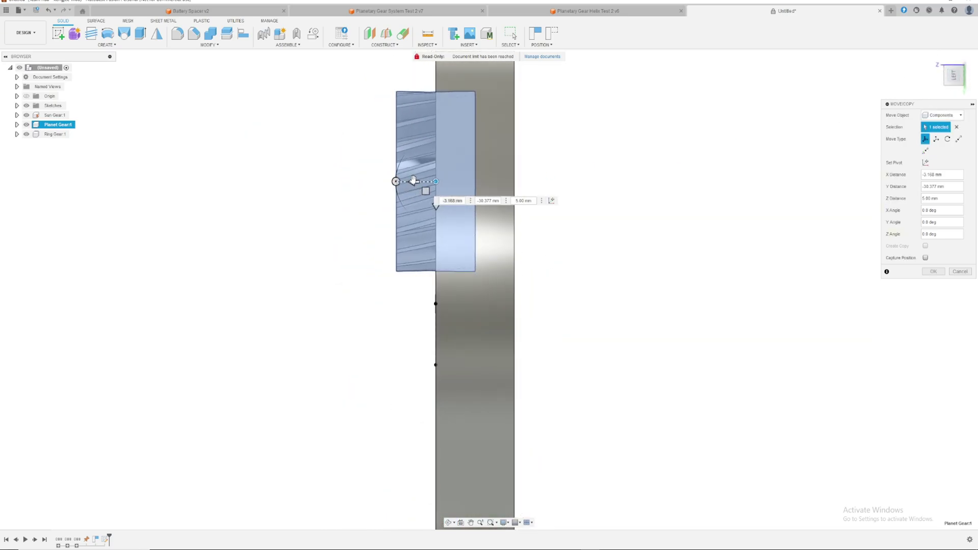
left_click_drag(411, 190, 464, 192)
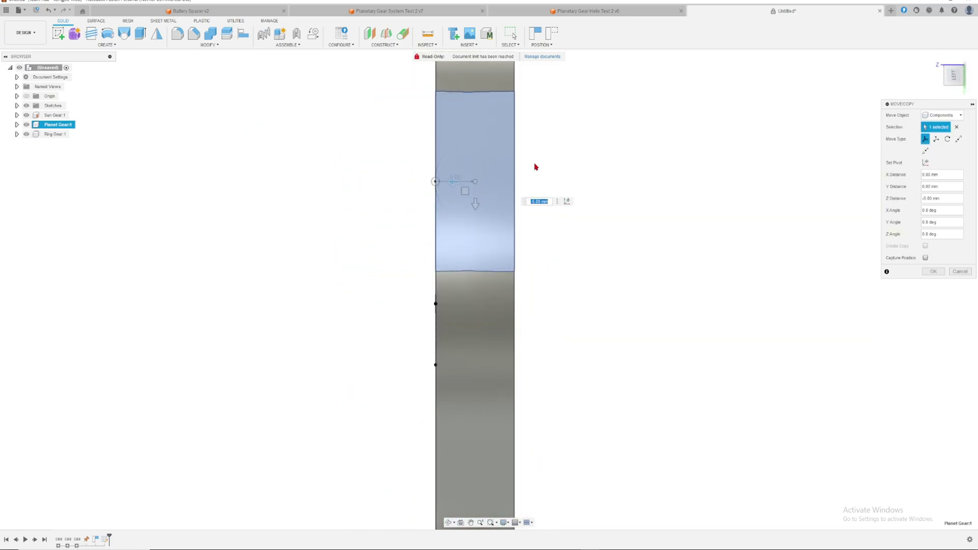
middle_click_drag(534, 166, 767, 116, "shift")
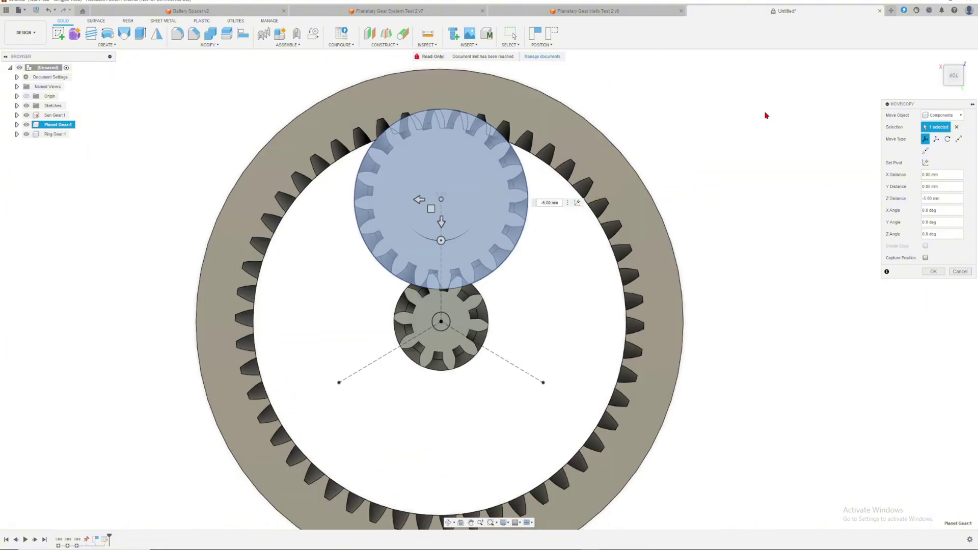
key("Return")
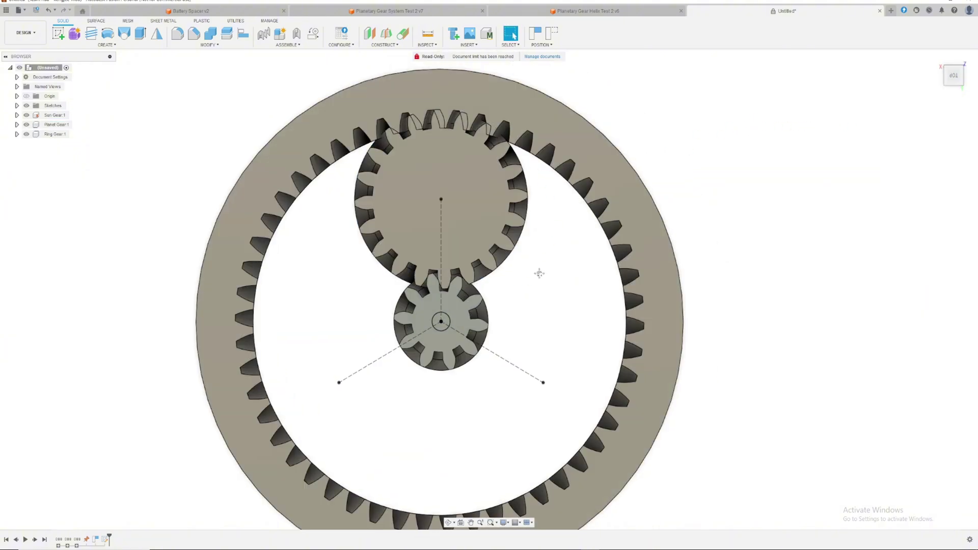
- Rotate the planet gear 5° about its Z axis so it meshes with sun and ring
middle_click_drag(537, 273, 556, 273)
scroll(445, 151, "up", 4)
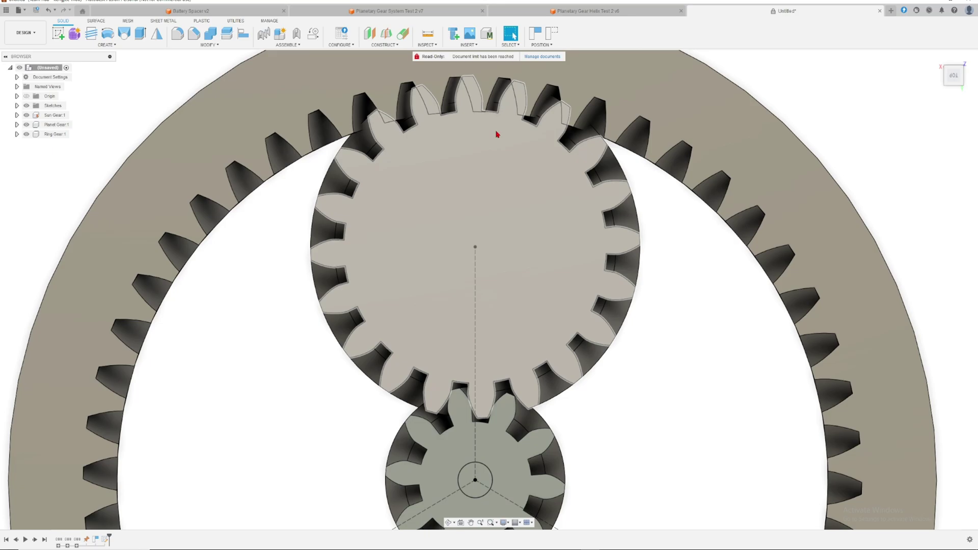
middle_click_drag(672, 277, 672, 201)
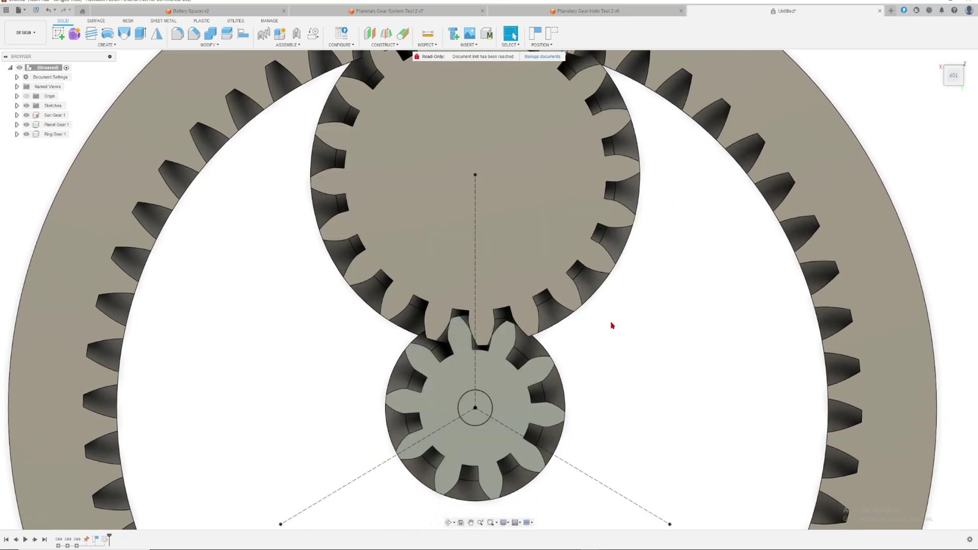
middle_click_drag(609, 323, 826, 106, "shift")
left_click(952, 76)
left_click(293, 211)
middle_click_drag(293, 211, 553, 229)
key("m")
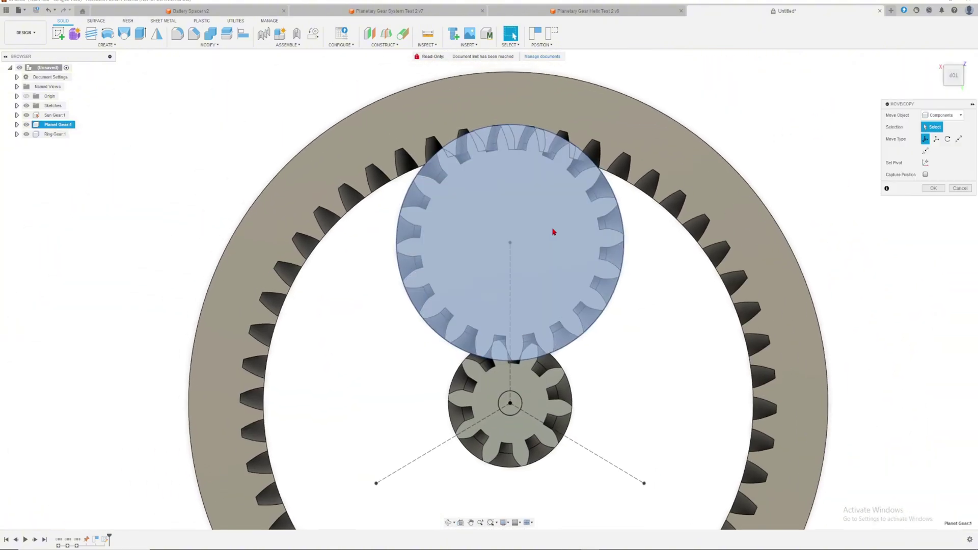
left_click_drag(510, 283, 516, 293)
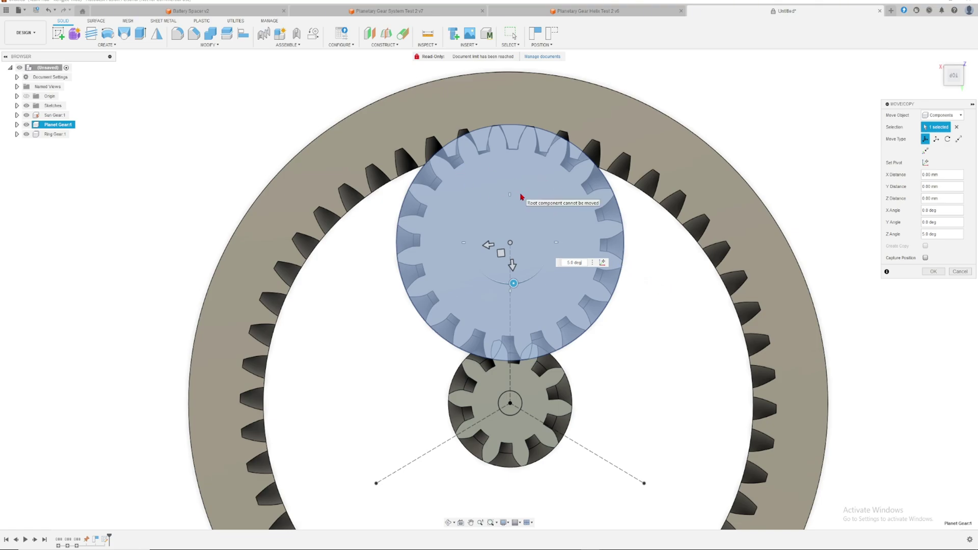
key("Return")
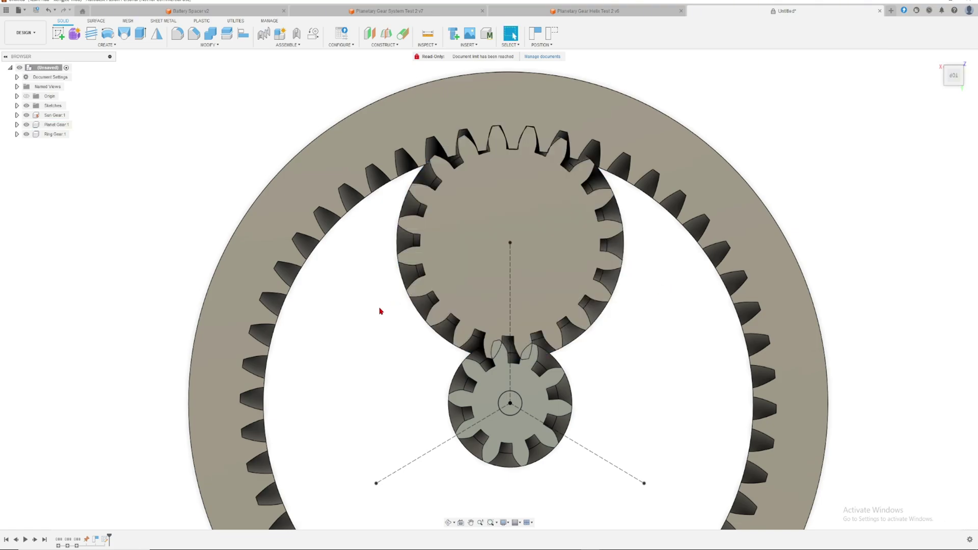
- Select Body1 inside the Sun Gear:1 component for moving
left_click(36, 116)
left_click(16, 115)
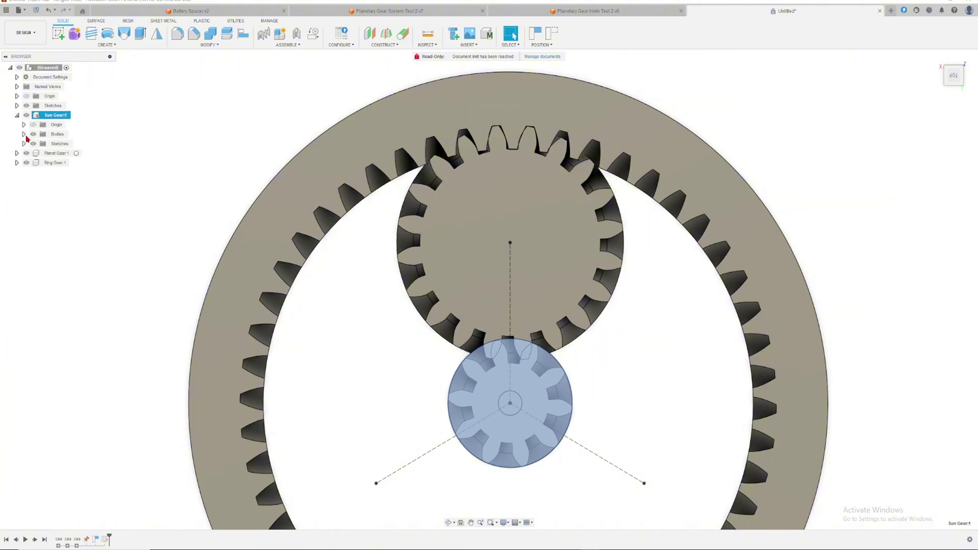
left_click(23, 134)
left_click(61, 144)
scroll(559, 273, "up", 3)
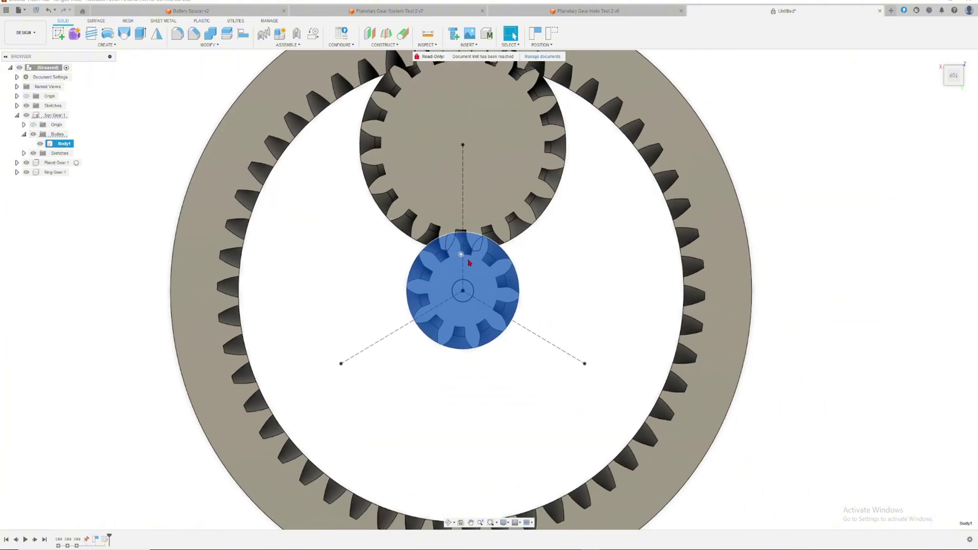
key("m")
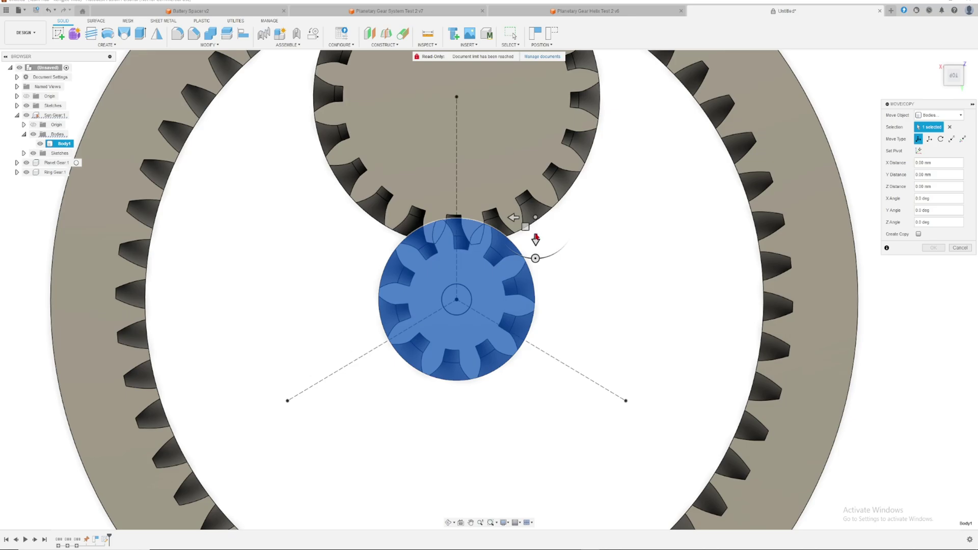
- Pivot at the sun gear centre and rotate the body -10° about Z
left_click(919, 151)
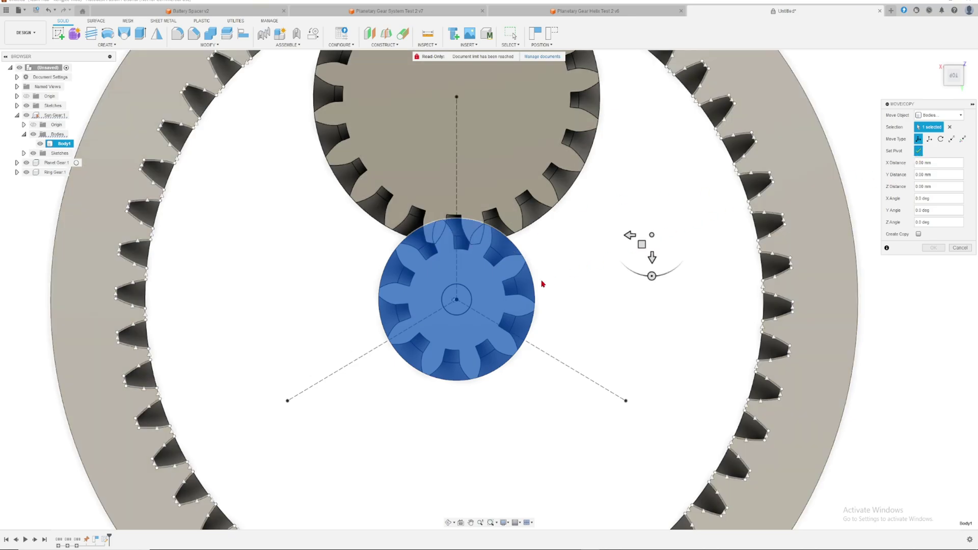
left_click(459, 303)
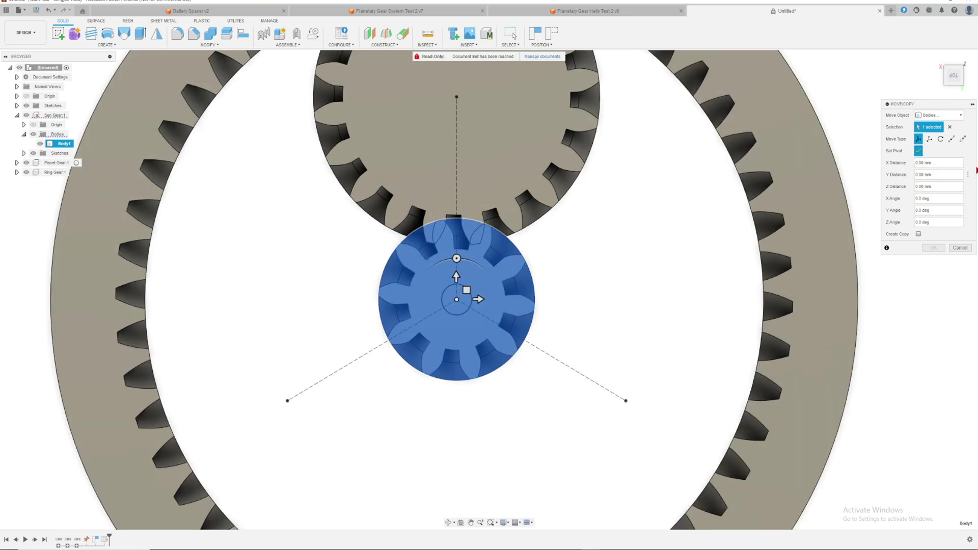
left_click(918, 151)
left_click_drag(457, 259, 463, 259)
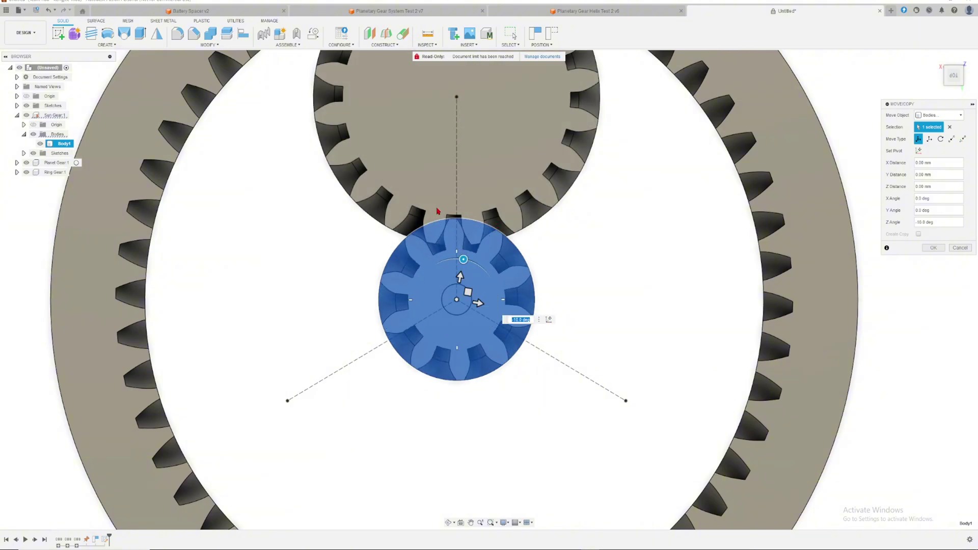
scroll(438, 212, "up", 5)
scroll(465, 219, "down", 5)
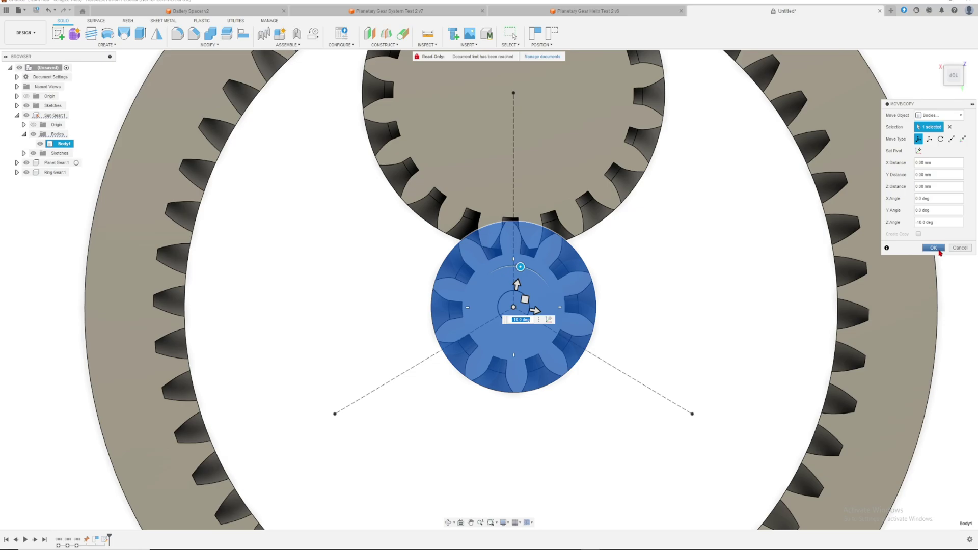
left_click(933, 248)
scroll(655, 277, "down", 6)
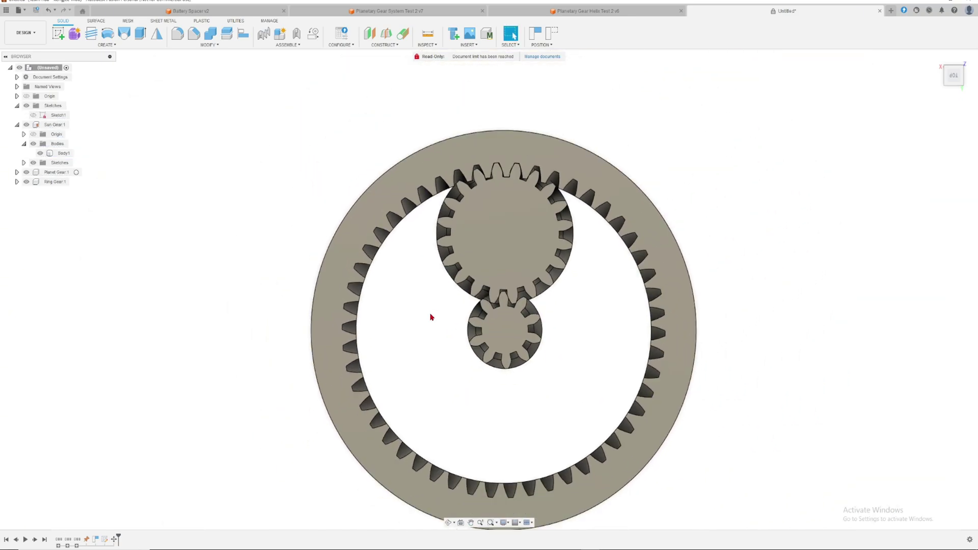
middle_click_drag(430, 317, 441, 285)
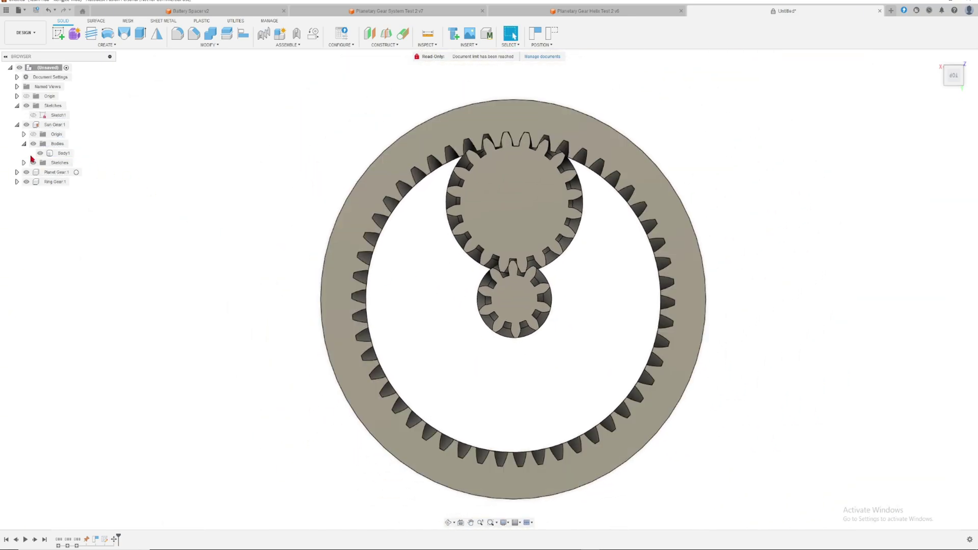
left_click(24, 144)
left_click(16, 124)
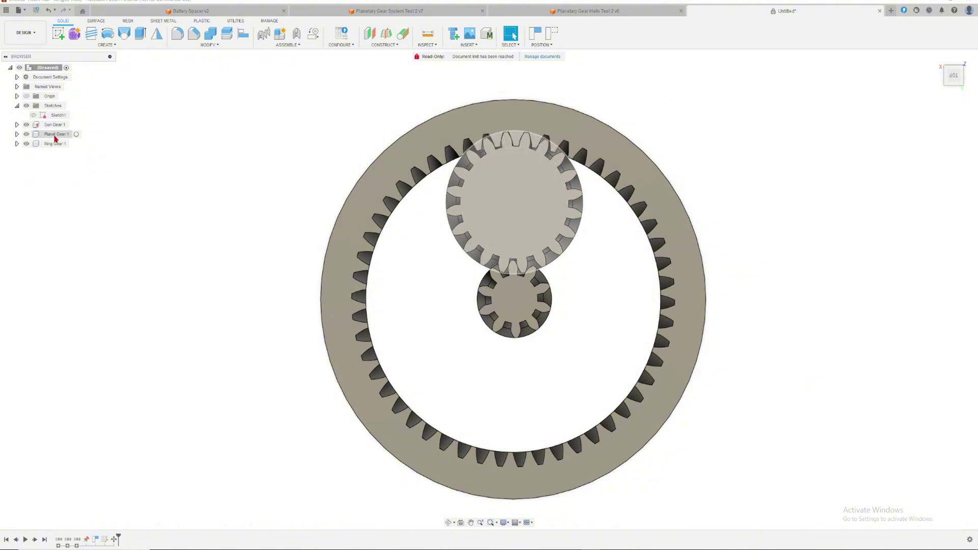
right_click(55, 135)
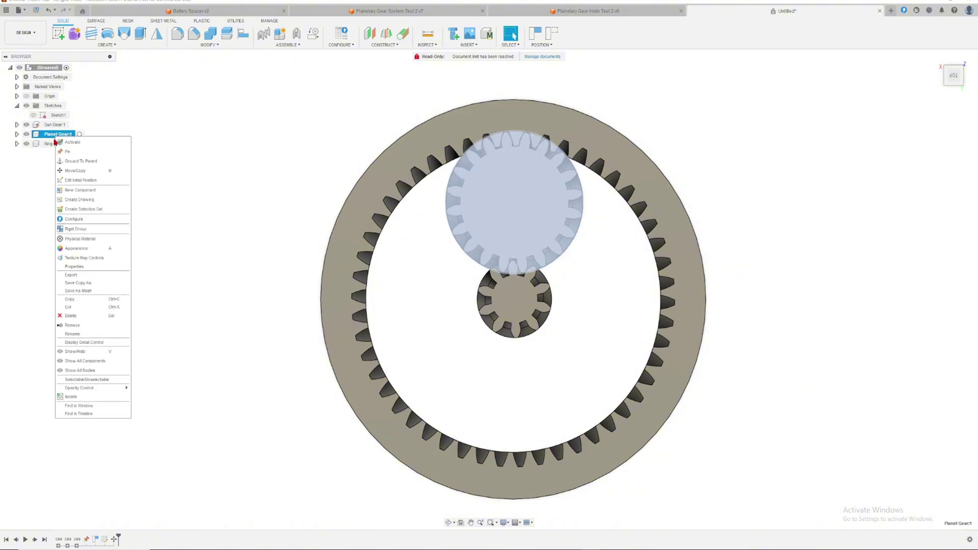
left_click(66, 152)
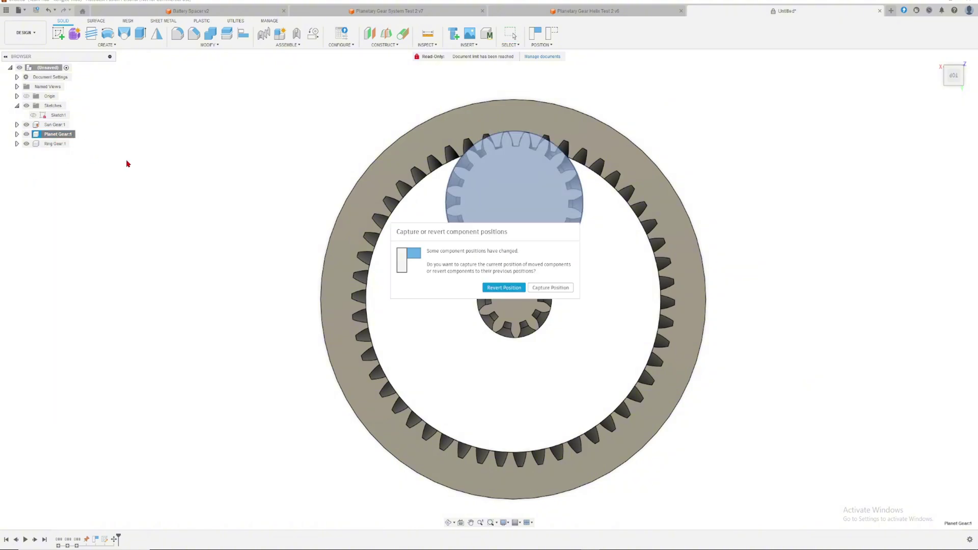
left_click(567, 290)
left_click(51, 144)
right_click(49, 148)
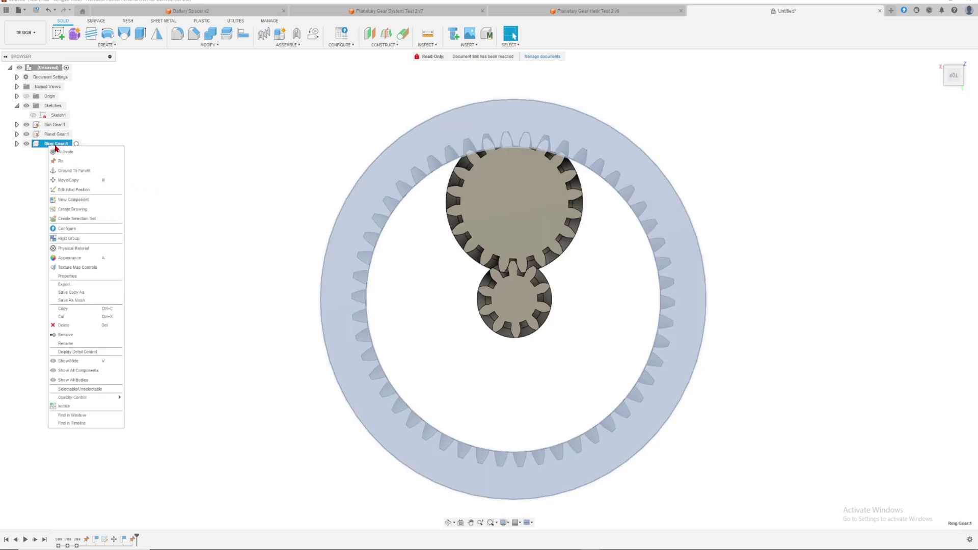
left_click(83, 166)
left_click(153, 186)
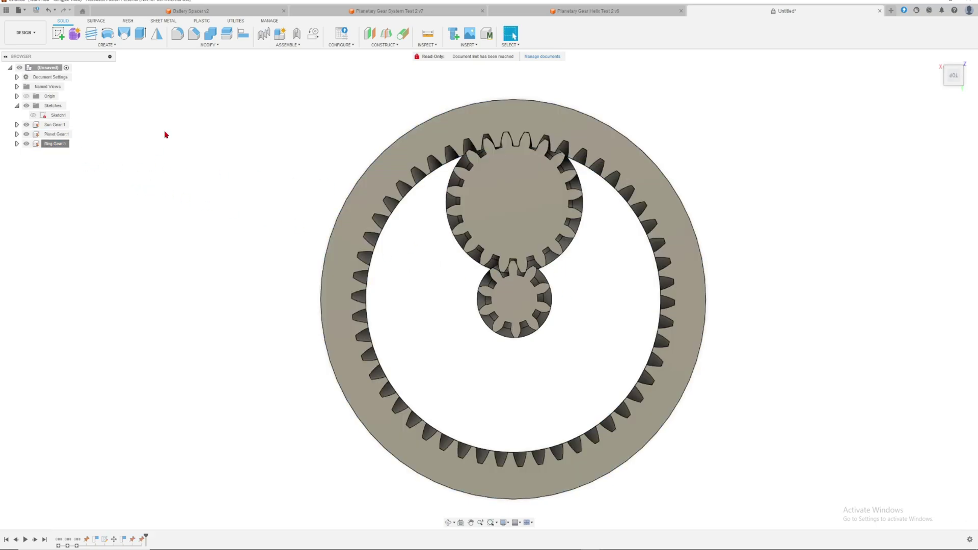
scroll(557, 192, "up", 10)
scroll(474, 172, "down", 10)
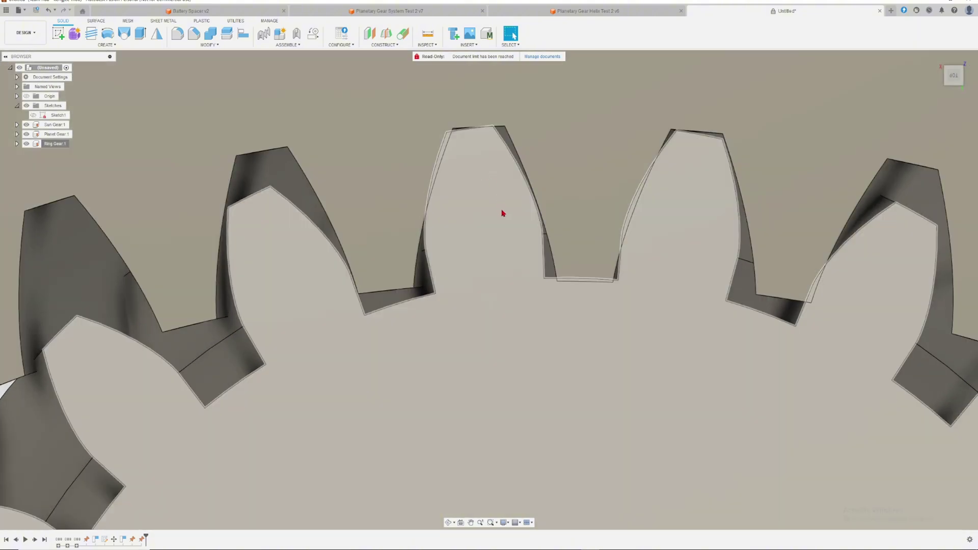
middle_click_drag(578, 299, 572, 170)
scroll(534, 283, "up", 5)
scroll(534, 284, "up", 2)
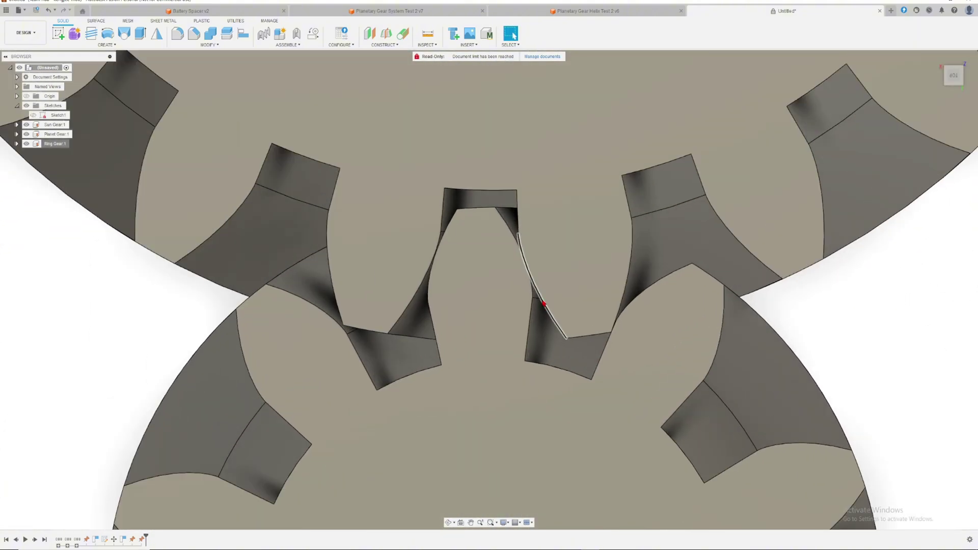
scroll(535, 282, "down", 3)
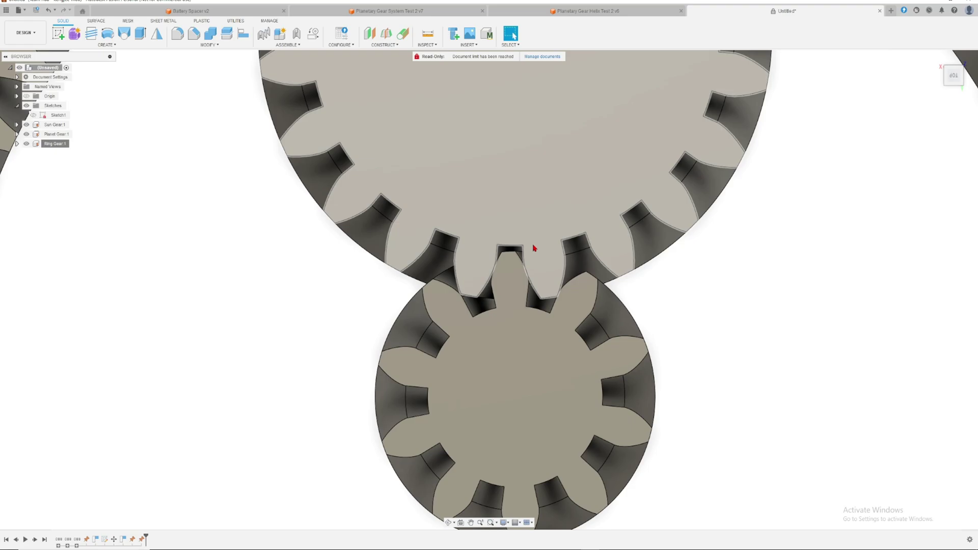
scroll(538, 247, "down", 6)
scroll(686, 204, "down", 2)
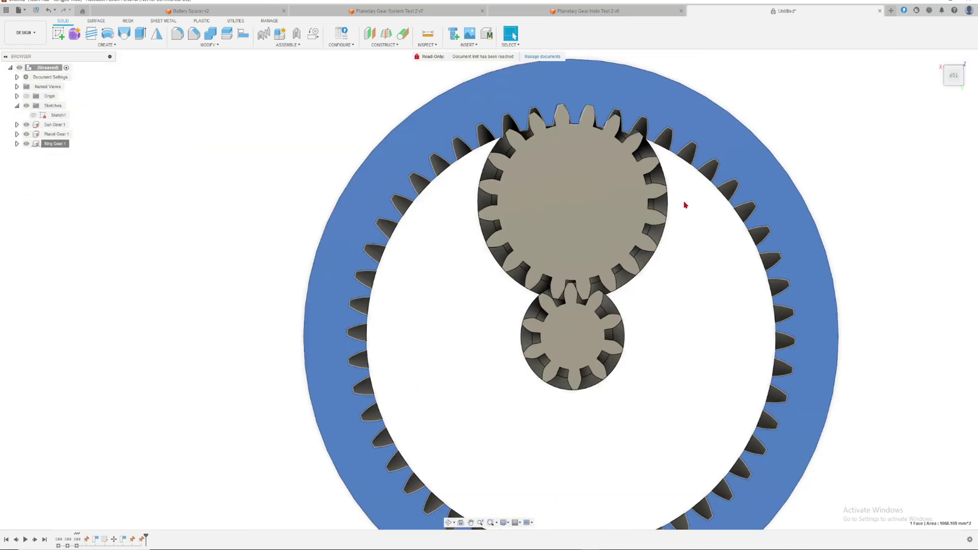
- Hide the ring and planet gears and select the sun gear's front face
left_click(698, 139)
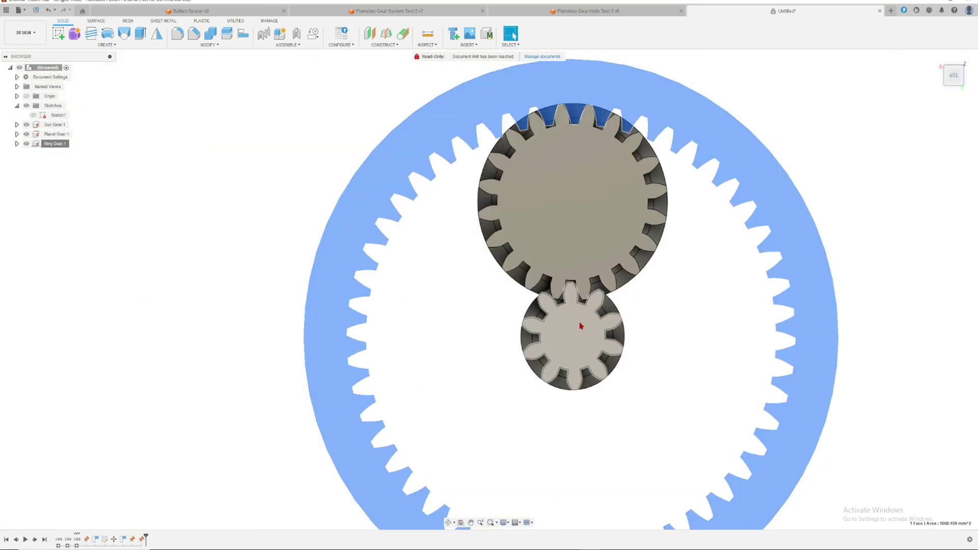
key("v")
left_click(573, 328)
key("v")
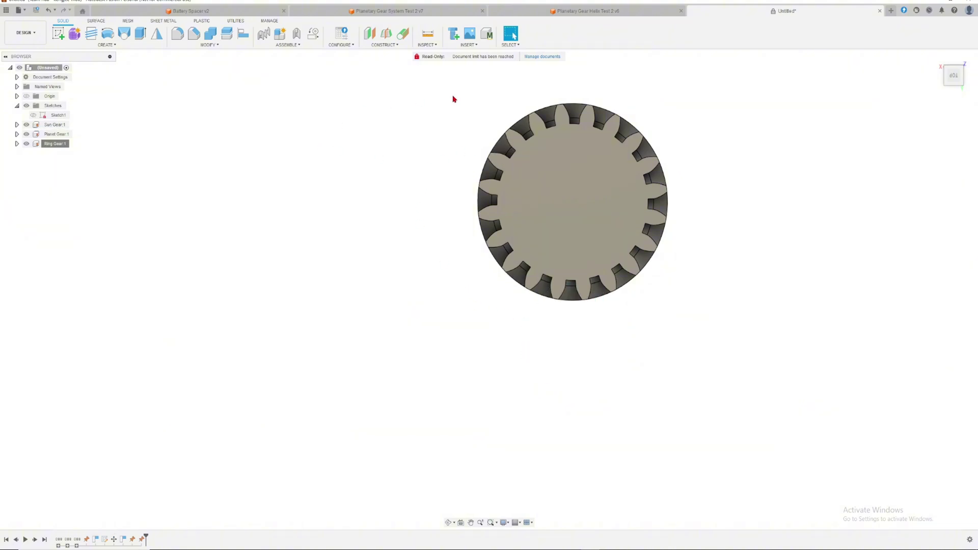
left_click(557, 181)
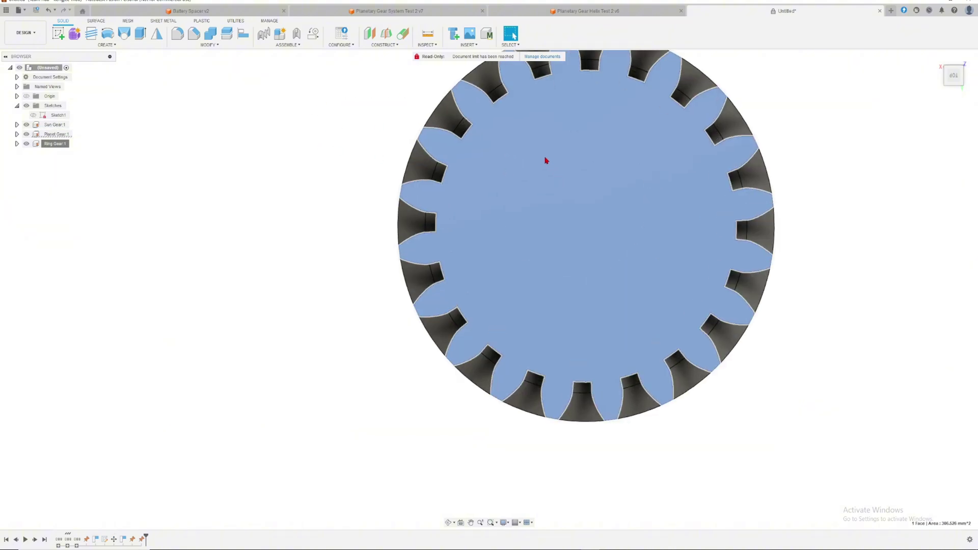
scroll(425, 133, "up", 5)
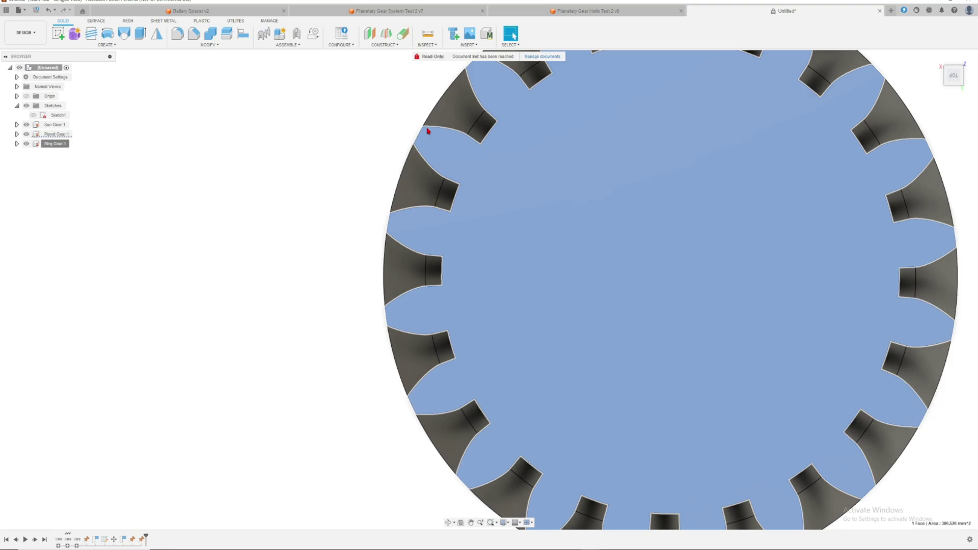
scroll(427, 132, "down", 6)
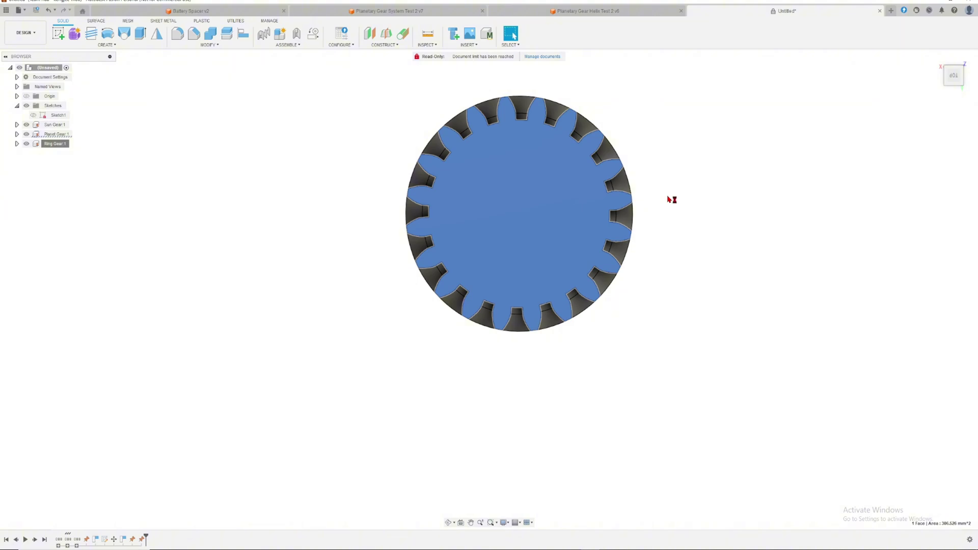
- Offset the gear's tooth outline -0.15 mm inward in the new sketch
key("o")
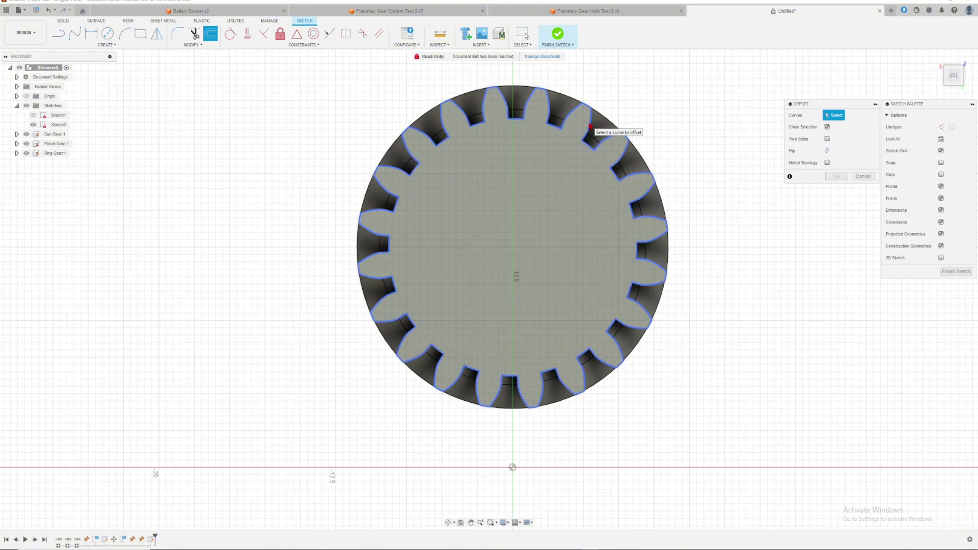
left_click(589, 125)
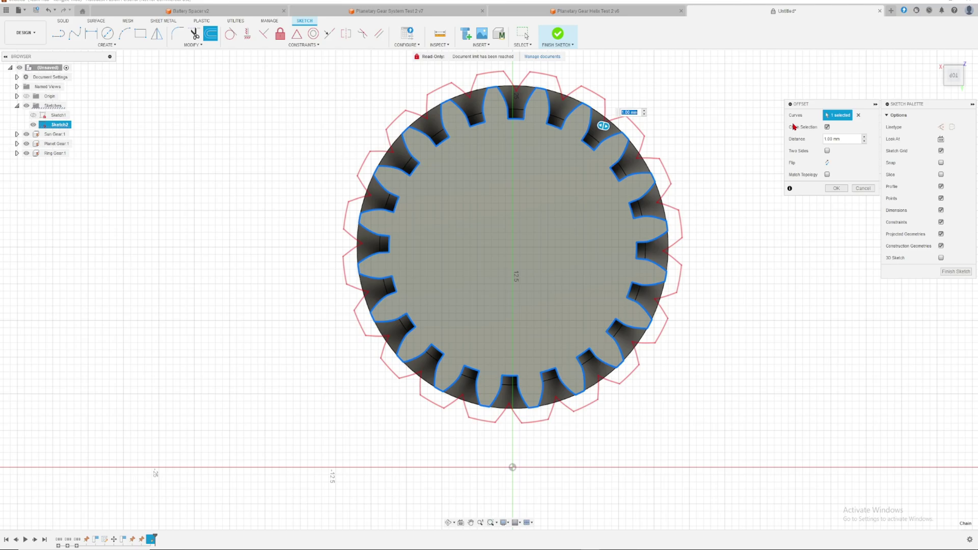
left_click(845, 139)
type("-")
type(".15")
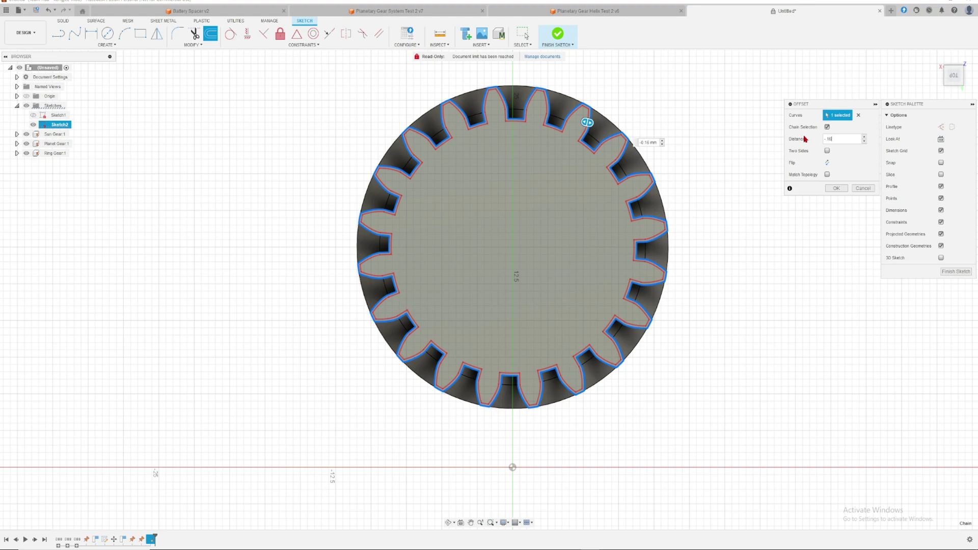
key("Return")
left_click(734, 168)
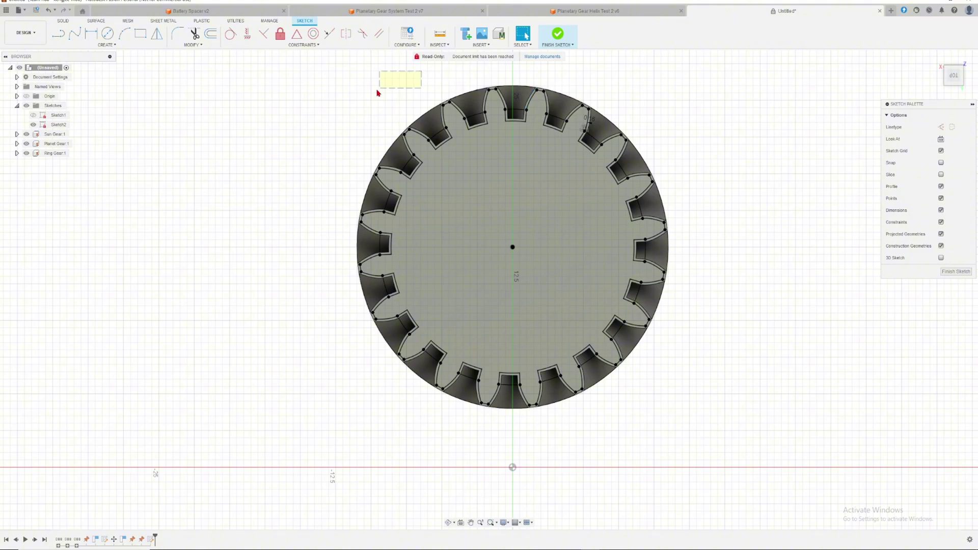
- Finish the offset sketch and extrude the thin band as a -12.5 mm cut
left_click(556, 37)
mouse_move(601, 67)
middle_mouse_down("shift")
mouse_move(616, 72)
mouse_move(594, 87)
mouse_move(579, 79)
mouse_move(580, 102)
middle_mouse_up("shift")
scroll(555, 163, "up", 5)
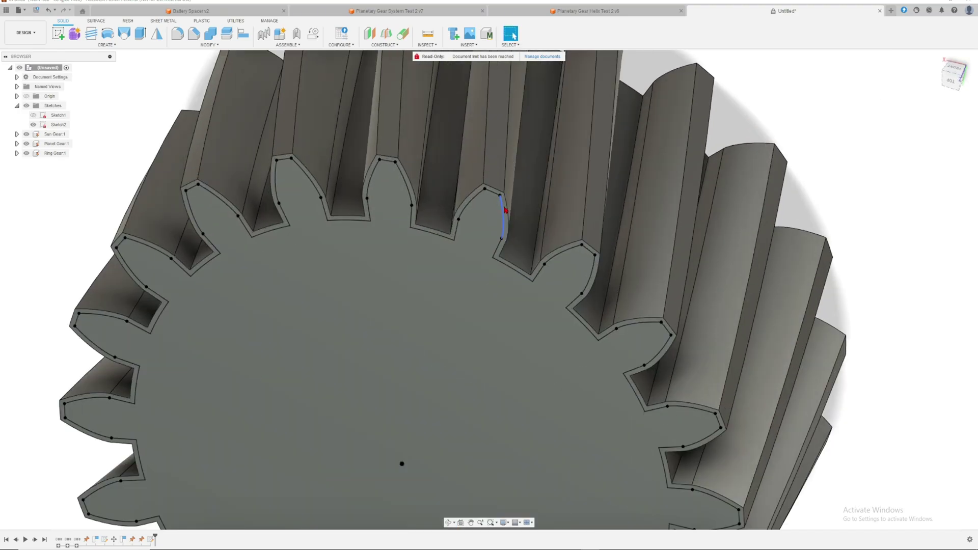
key("e")
scroll(510, 255, "down", 3)
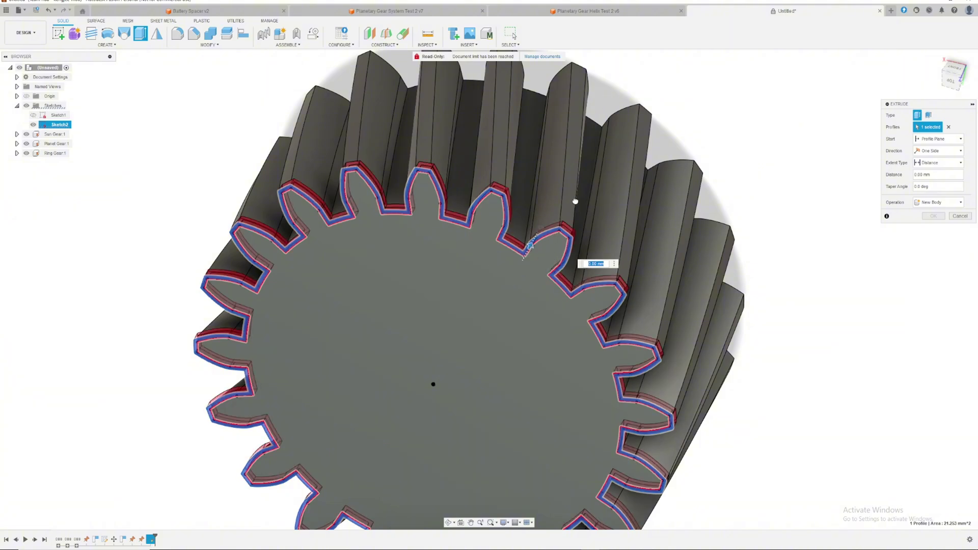
type("-12.5")
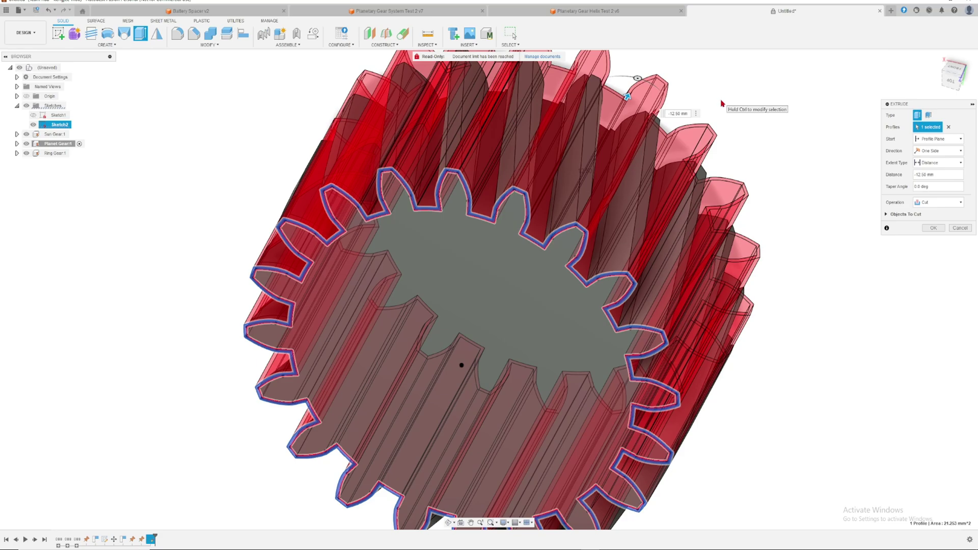
key("Return")
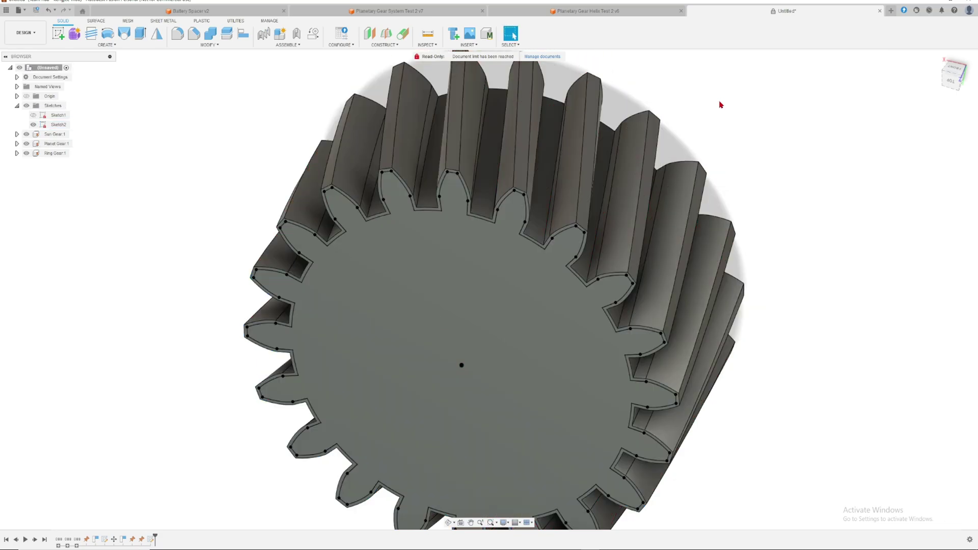
middle_click_drag(159, 429, 217, 251, "shift")
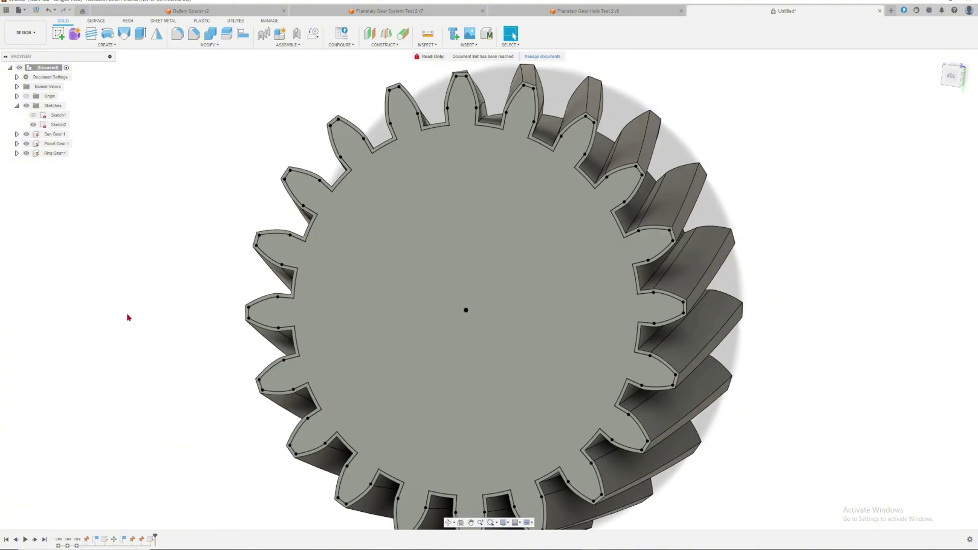
left_click(77, 540)
scroll(100, 463, "down", 5)
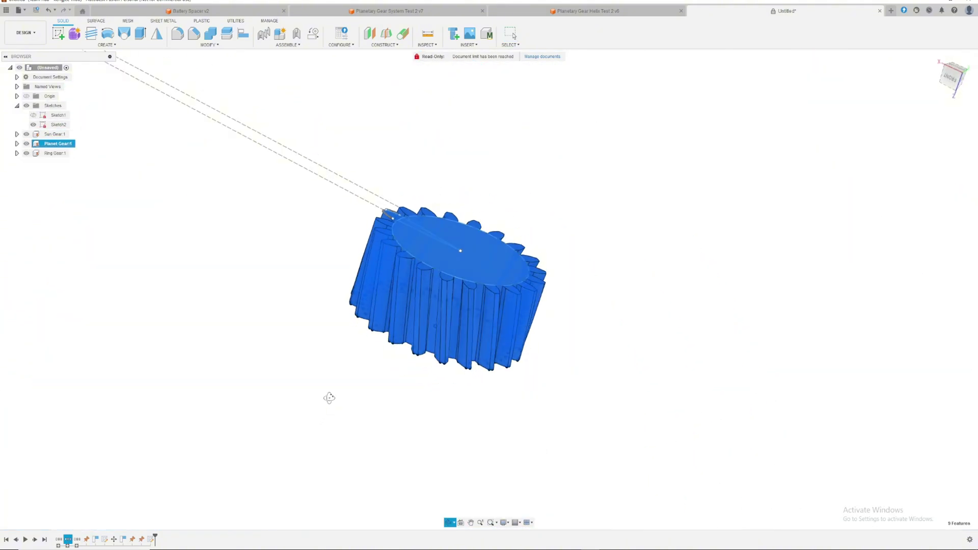
middle_click_drag(328, 397, 543, 341, "shift")
scroll(591, 326, "down", 2)
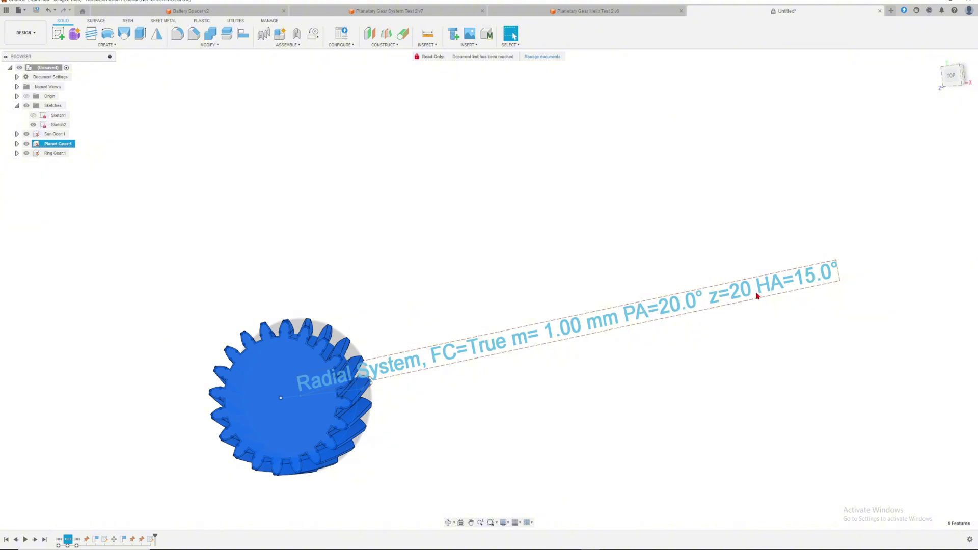
middle_click_drag(788, 289, 777, 292, "shift")
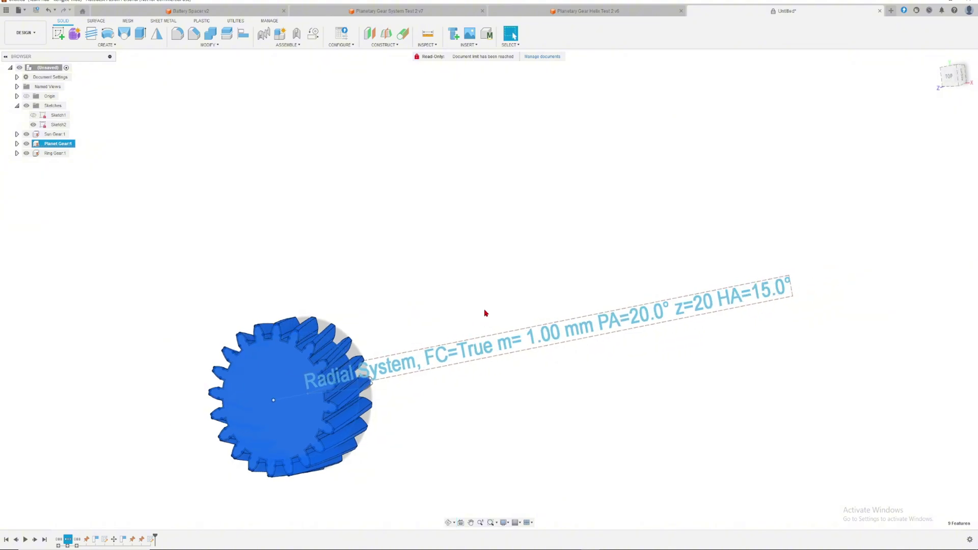
key("Escape")
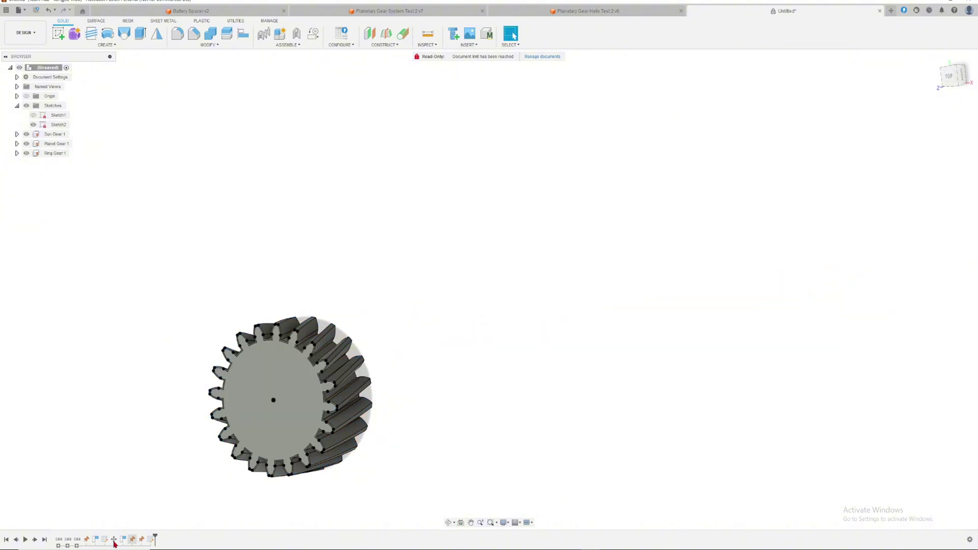
left_click(67, 545)
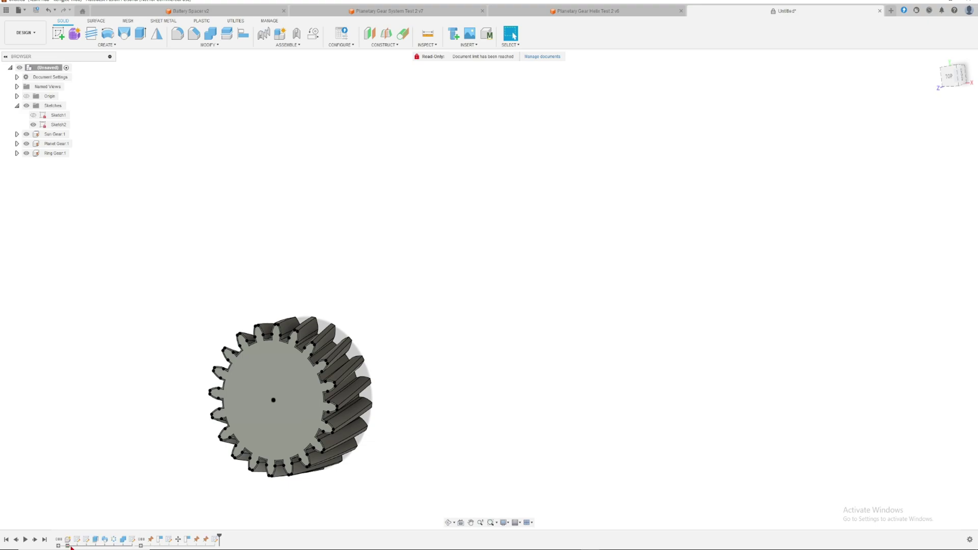
double_click(105, 541)
scroll(248, 308, "up", 2)
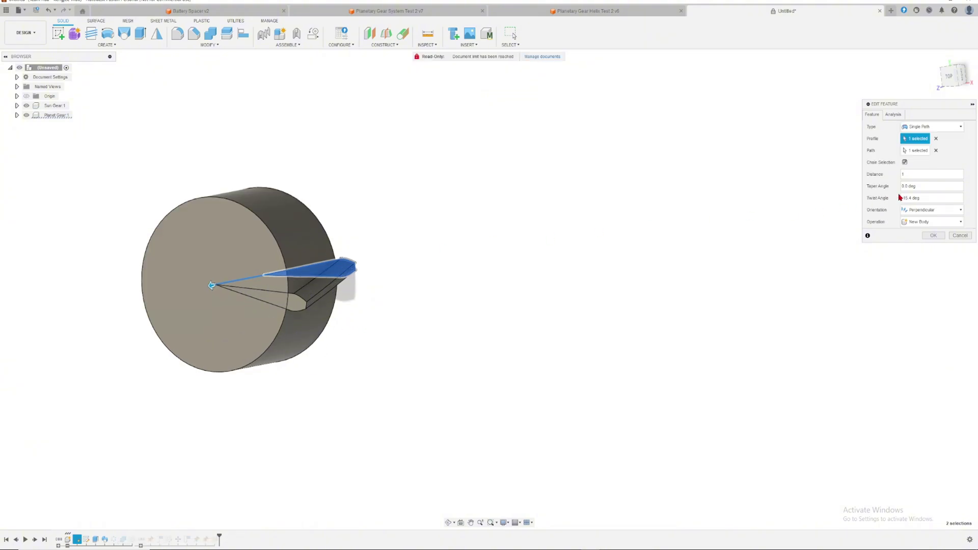
left_click(902, 198)
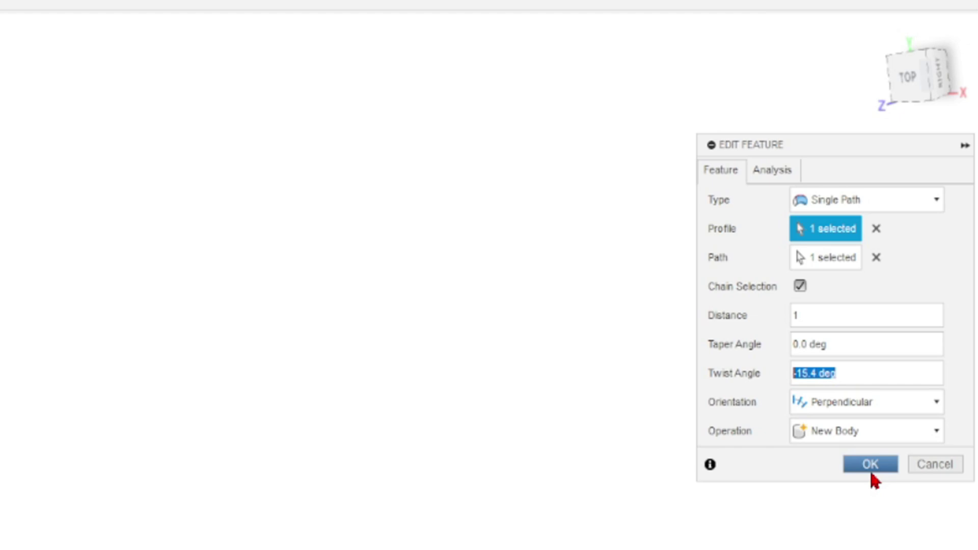
left_click(935, 466)
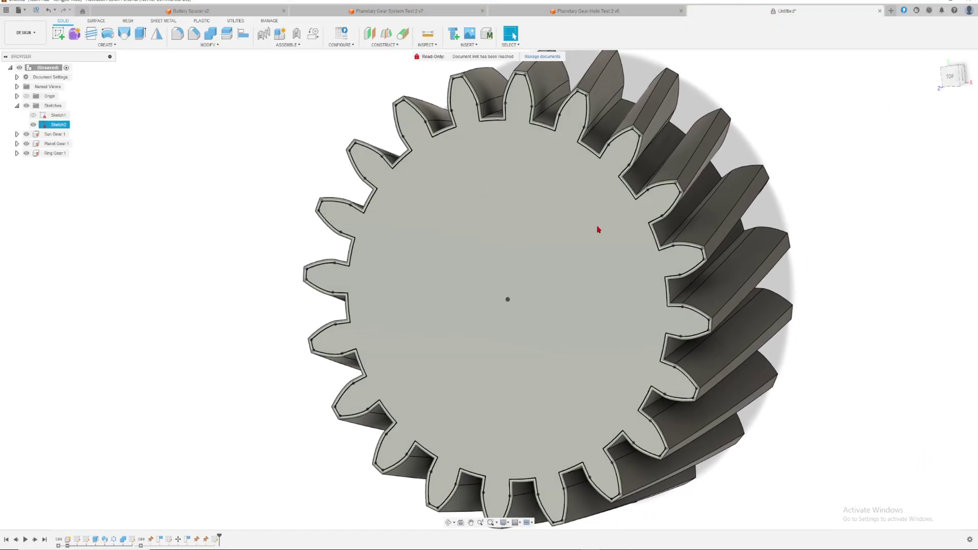
- Start a sketch on the gear's side plane in RIGHT view and project its top edge point
middle_click_drag(598, 229, 882, 124, "shift")
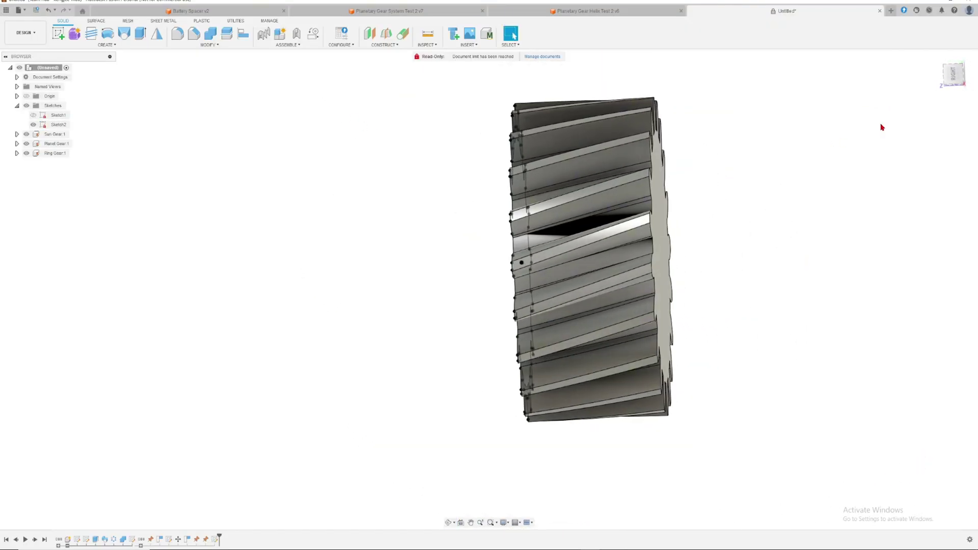
left_click(954, 73)
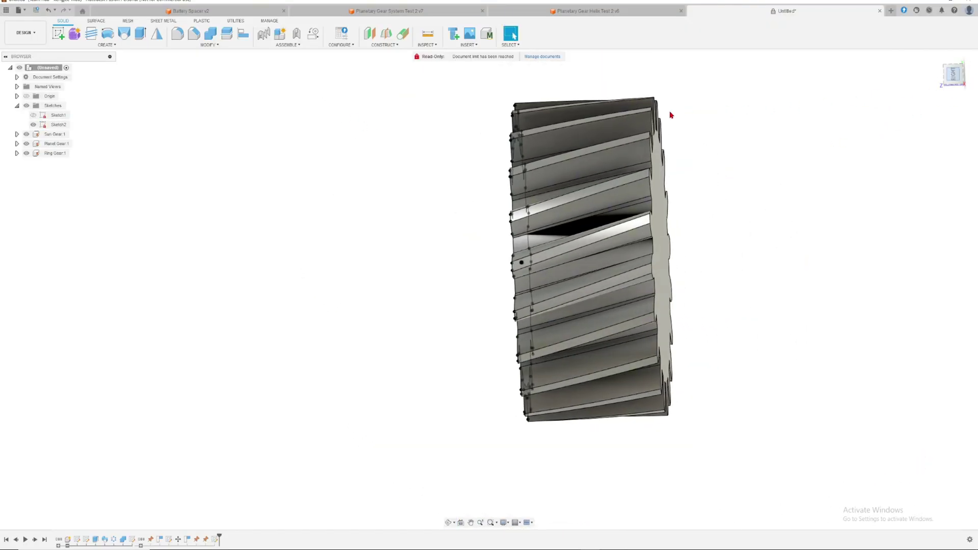
left_click(460, 182)
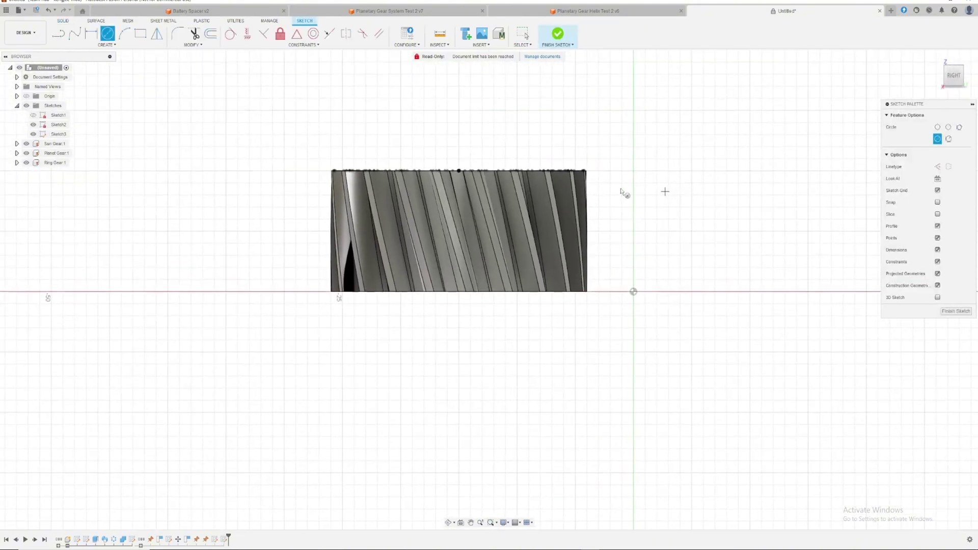
scroll(485, 114, "up", 6)
key("p")
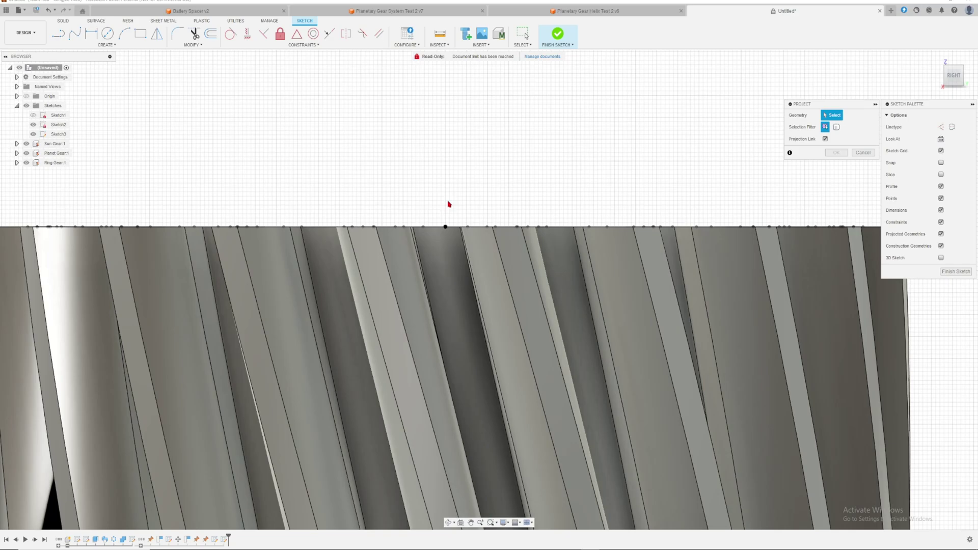
left_click(446, 227)
key("Return")
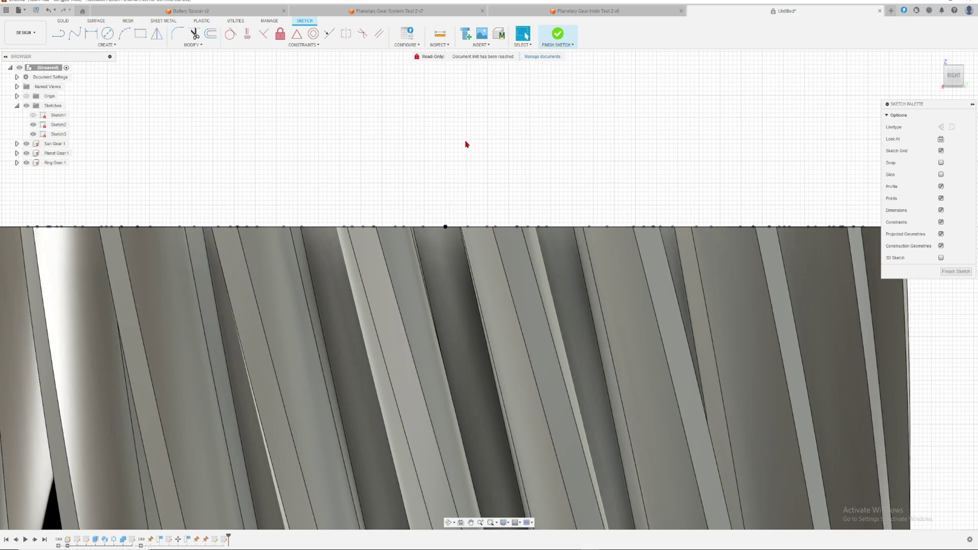
scroll(467, 144, "down", 4)
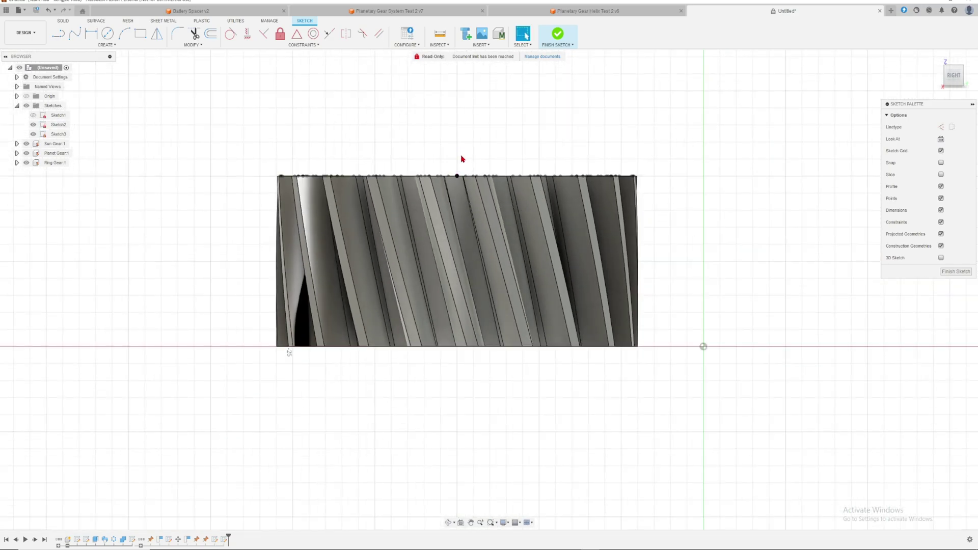
- Draw a 10 mm vertical line from the projected point to the axis and finish the sketch
key("l")
left_click(457, 176)
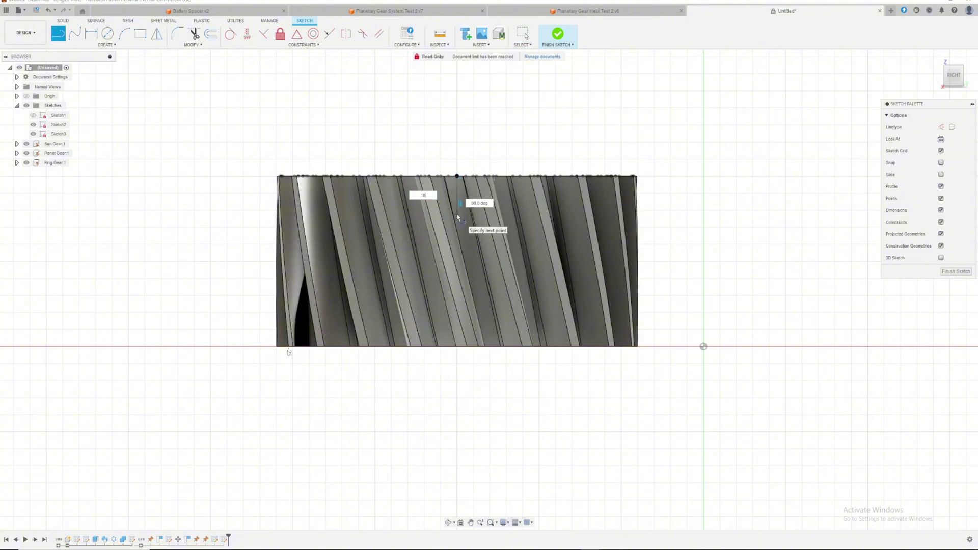
key("Return")
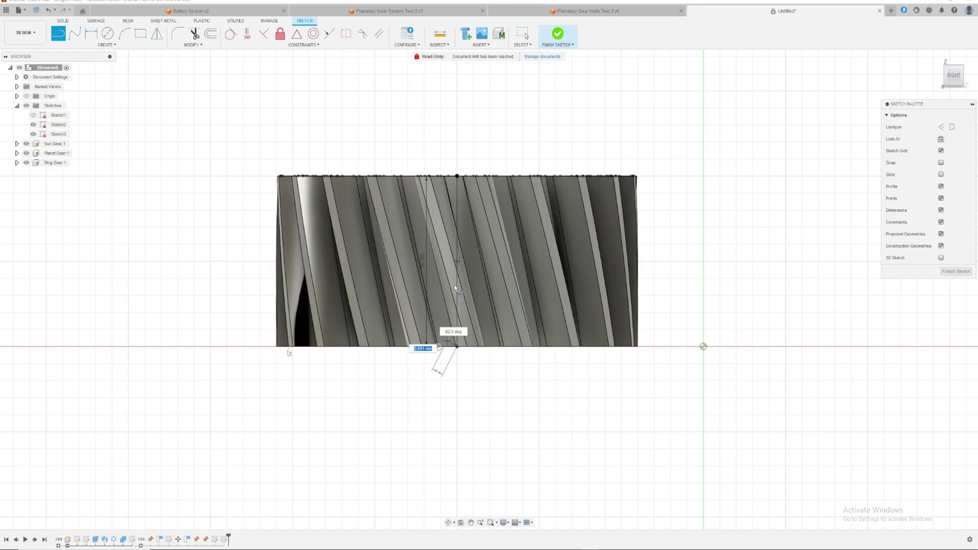
key("Escape")
left_click(558, 34)
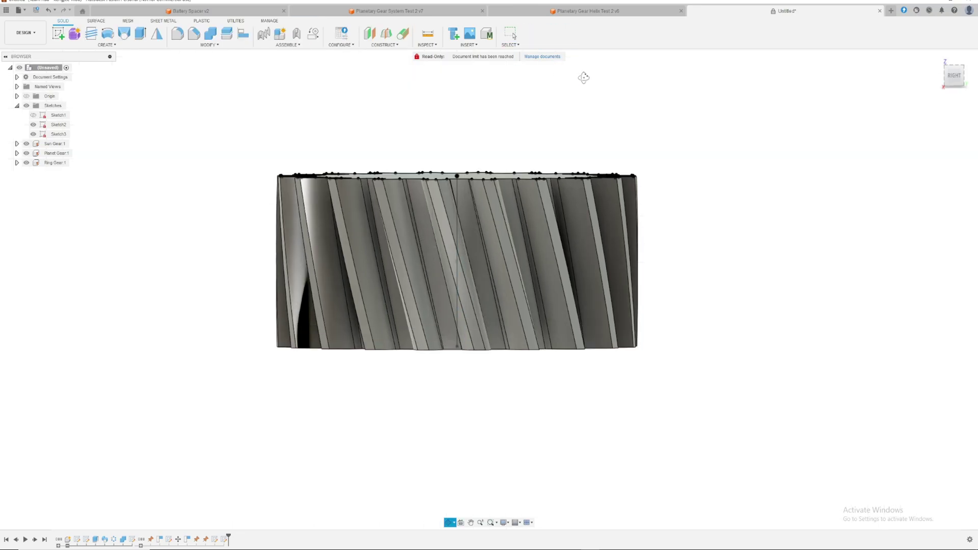
- Sweep-cut the Sketch2 tooth outline along the 10 mm line with a -15.4° twist
middle_click_drag(330, 95, 348, 102)
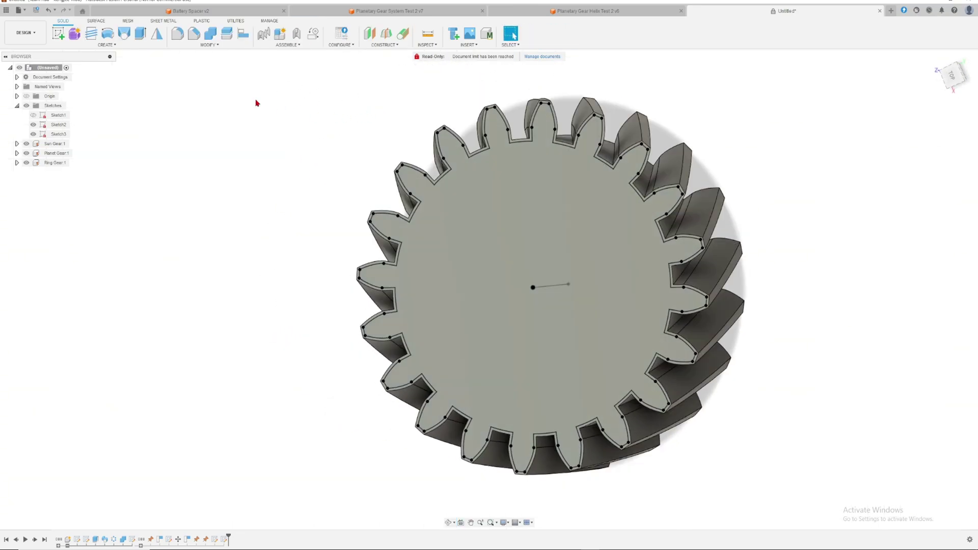
left_click(113, 45)
left_click(77, 99)
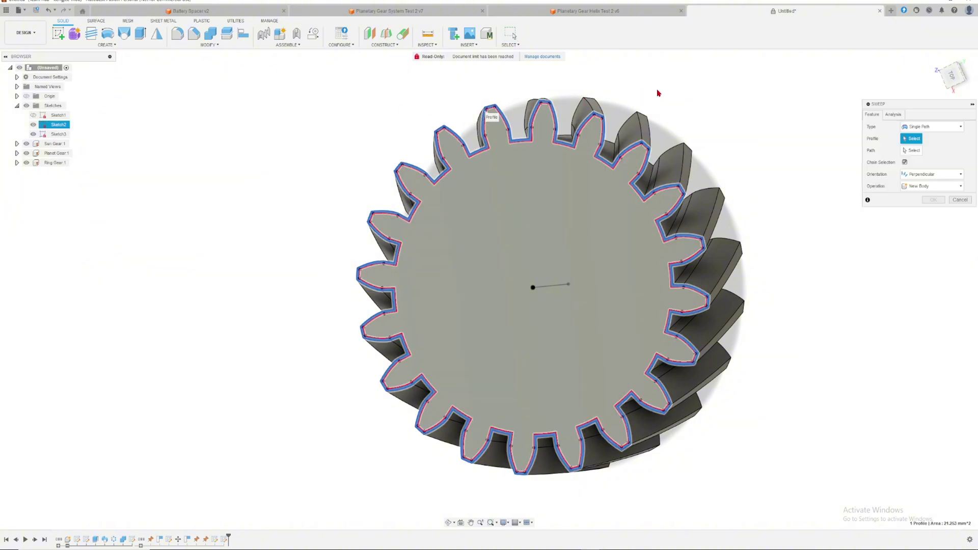
left_click(488, 112)
middle_click_drag(596, 87, 663, 94, "shift")
left_click(909, 151)
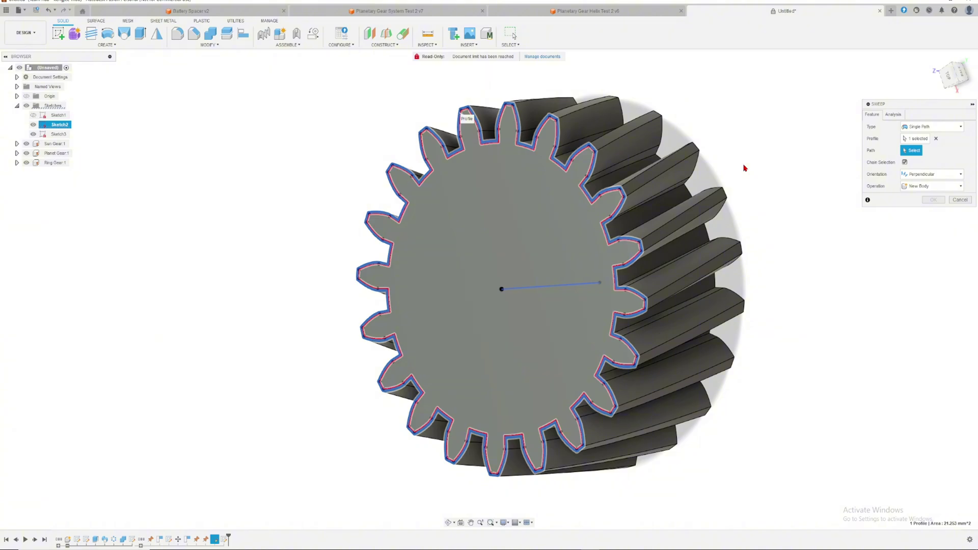
middle_click_drag(791, 187, 888, 198, "shift")
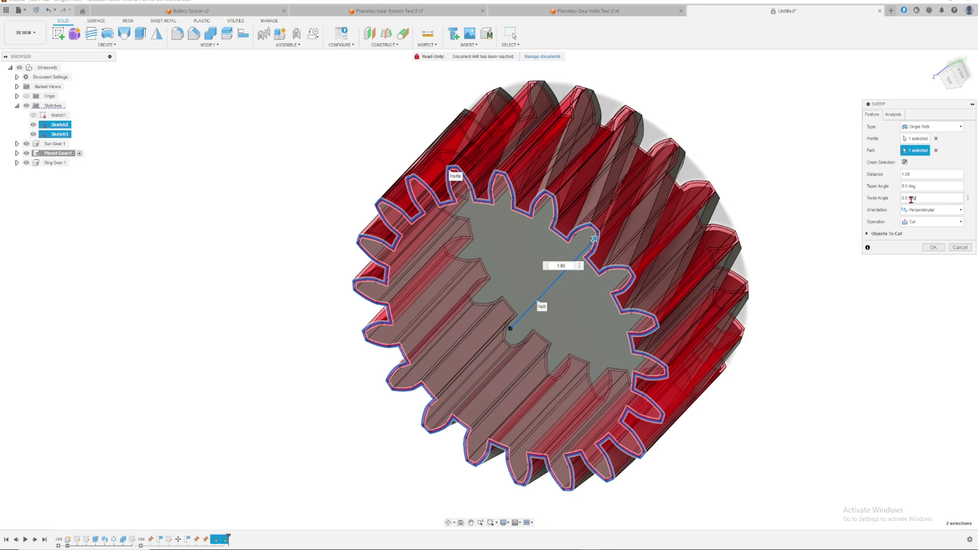
type("-15.4 deg")
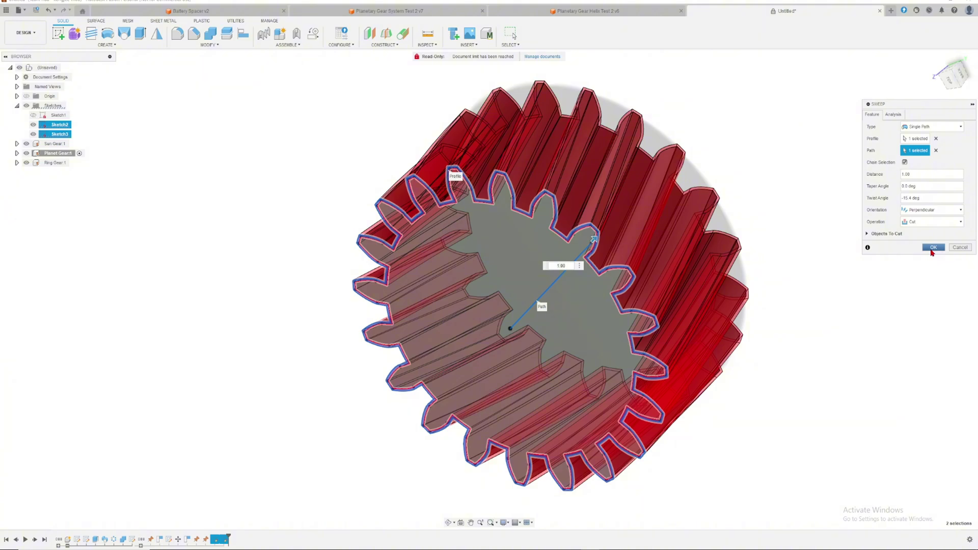
left_click(933, 249)
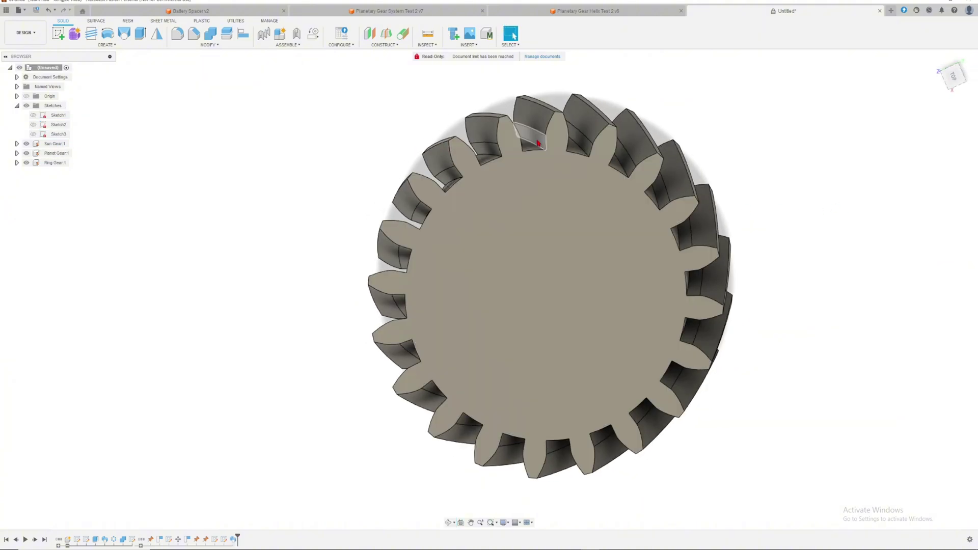
- Expand Sun Gear and Ring Gear in the browser and return to the Home view showing all three gears
left_click(17, 144)
left_click(17, 201)
middle_click_drag(326, 153, 640, 316, "shift")
scroll(286, 84, "up", 5)
scroll(645, 298, "up", 5)
middle_click_drag(648, 280, 835, 142, "shift")
scroll(856, 127, "down", 5)
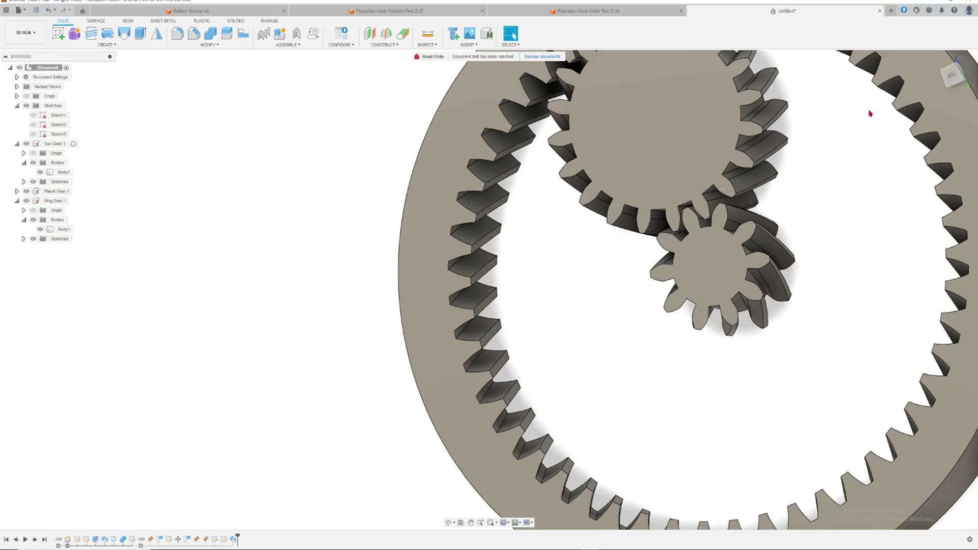
left_click(915, 89)
left_click(952, 77)
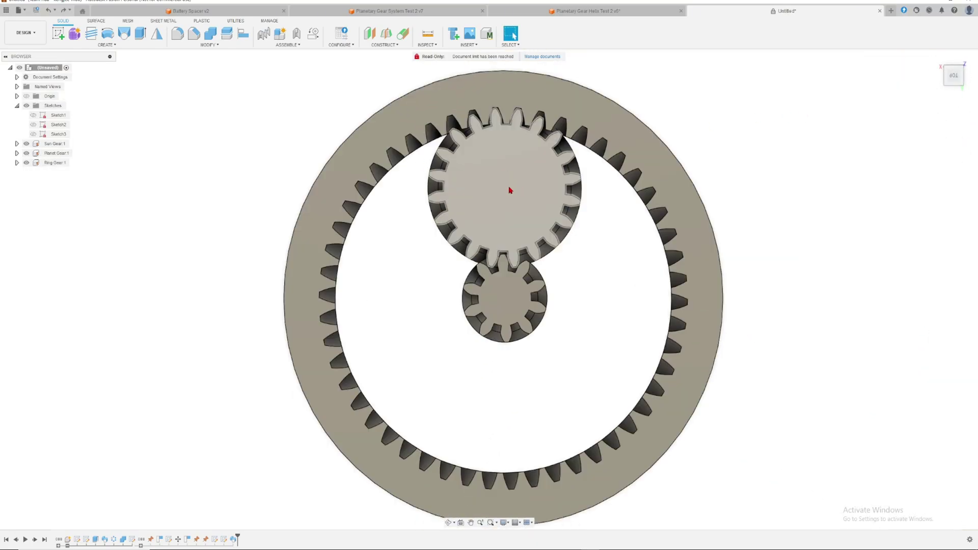
left_click(121, 45)
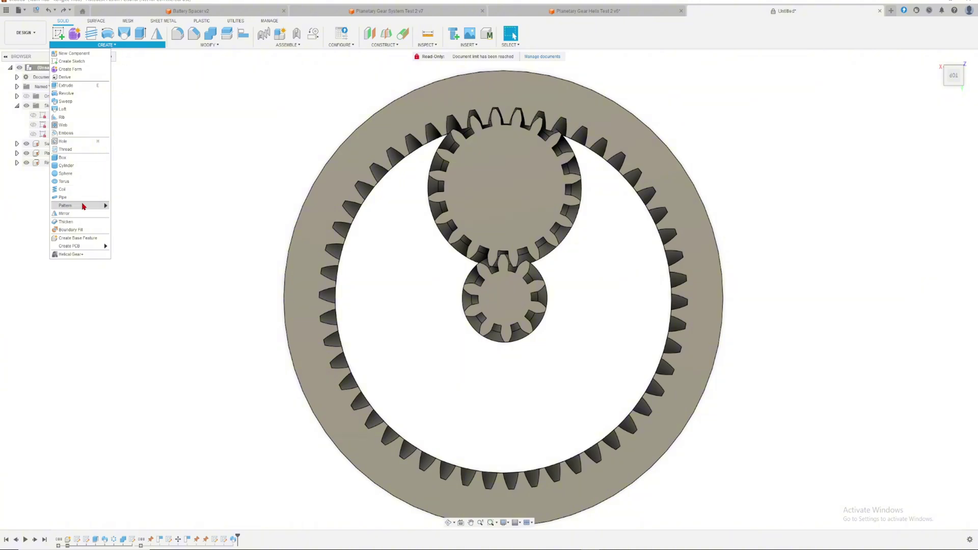
mouse_move(84, 206)
left_click(124, 213)
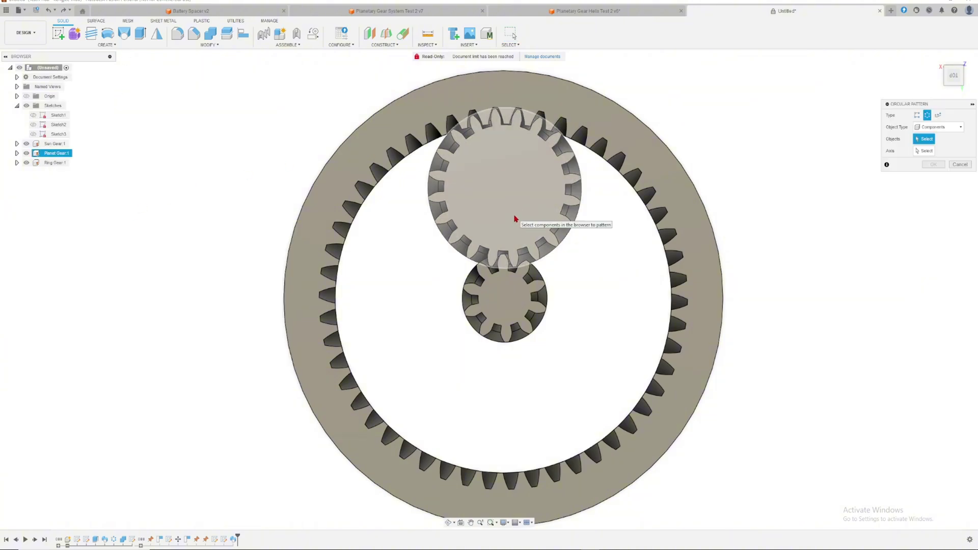
key("Escape")
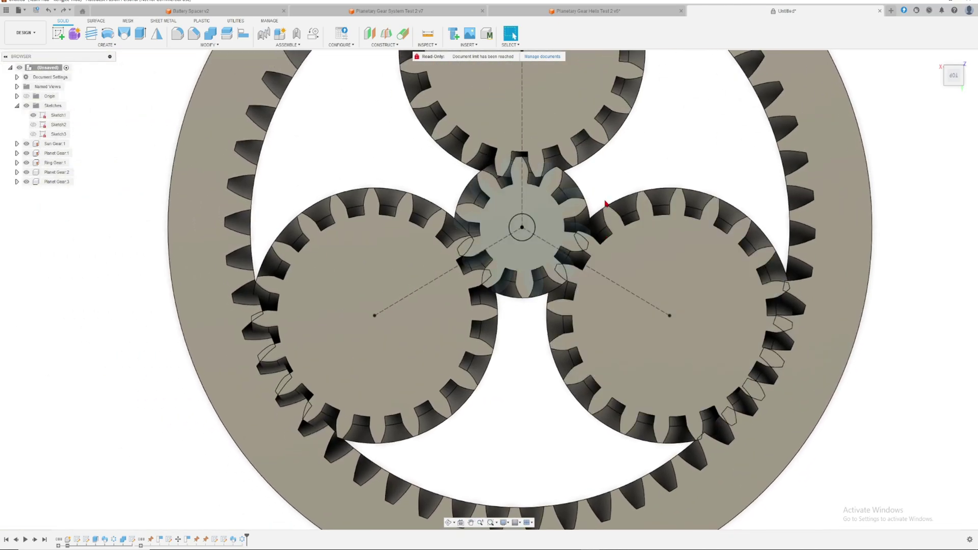
left_click(56, 172)
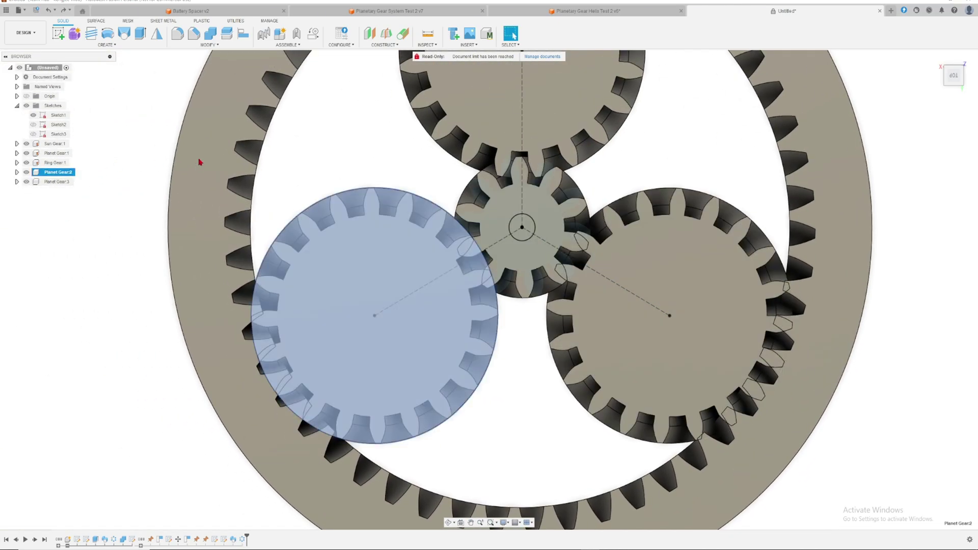
key("m")
left_click_drag(407, 291, 411, 301)
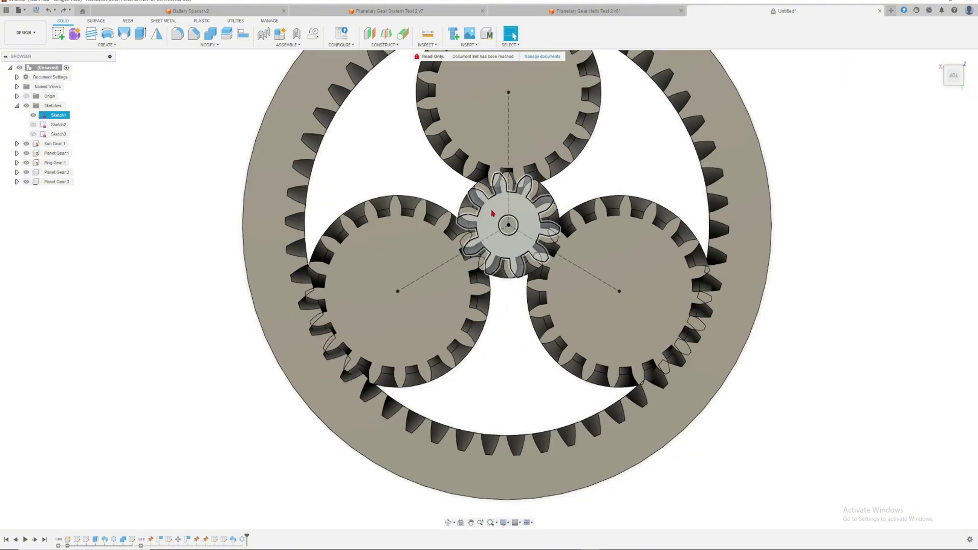
scroll(492, 213, "down", 5)
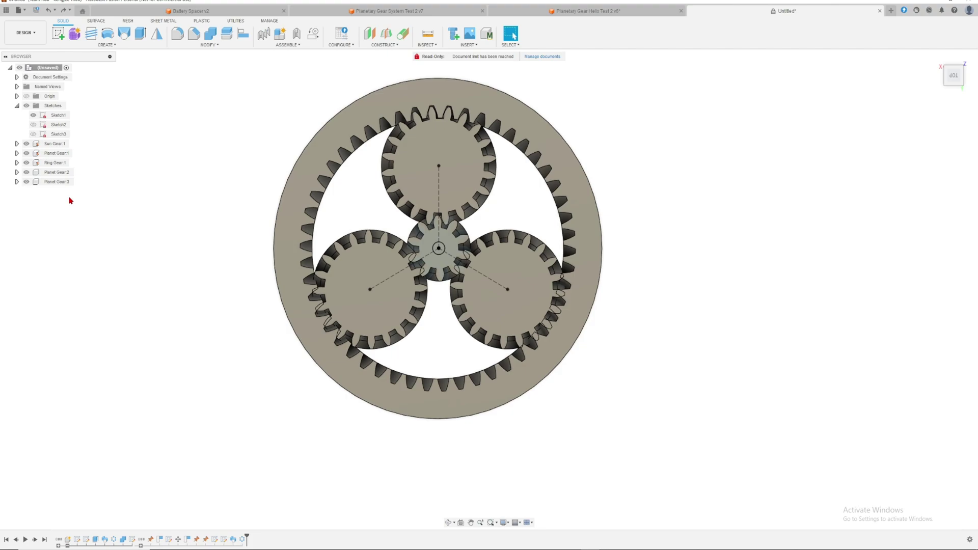
key("ctrl+z")
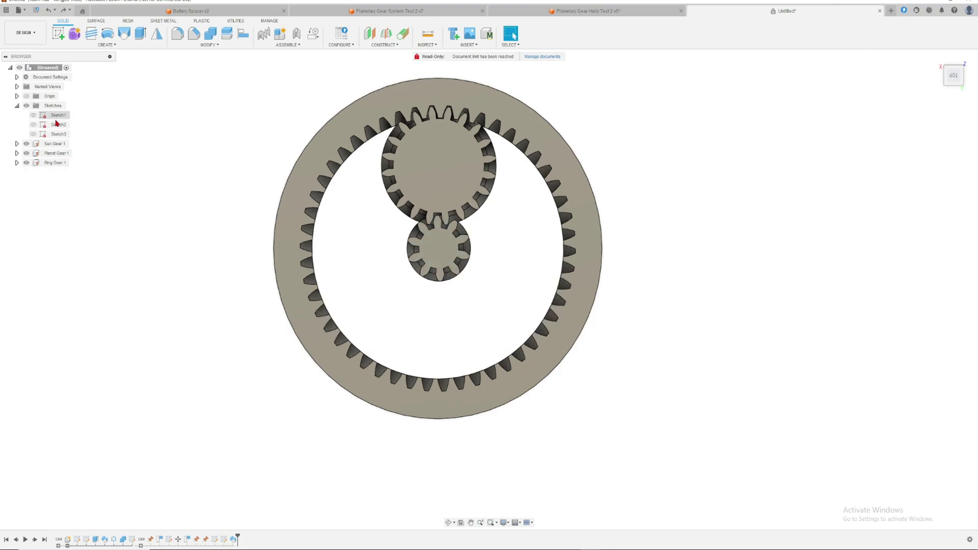
- Paste Planet Gear:2 at the Sketch1 line end, lowered -5 mm in Z and rotated -2°
left_click(53, 153)
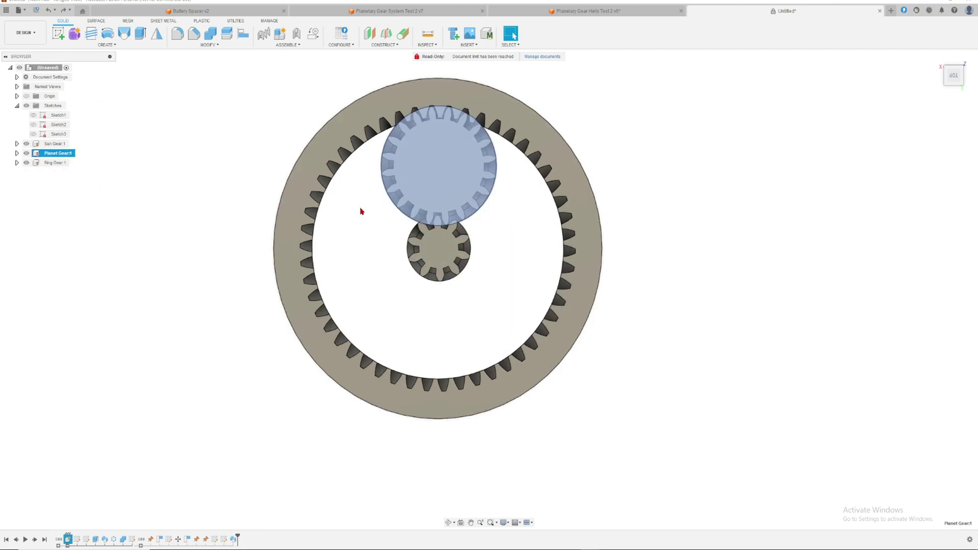
key("ctrl+v")
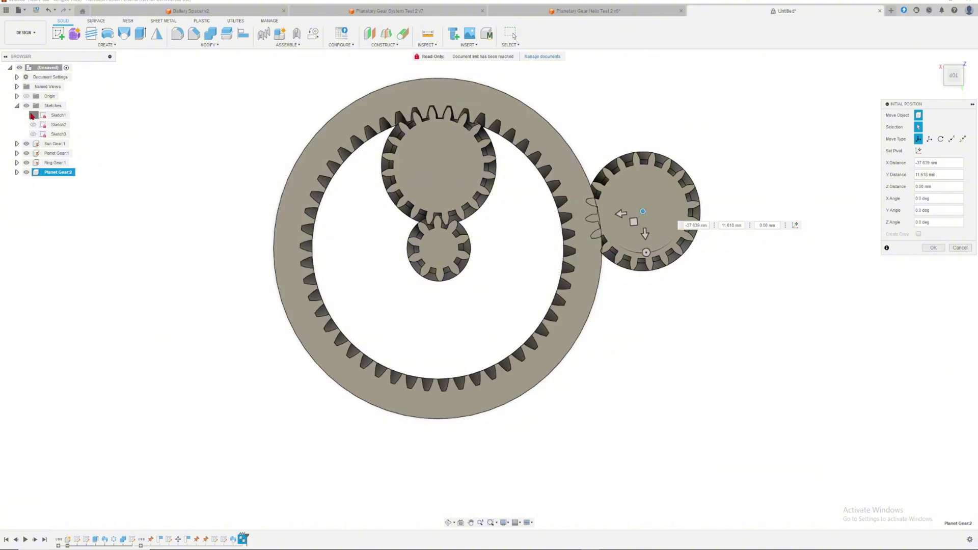
left_click(33, 115)
scroll(643, 221, "up", 2)
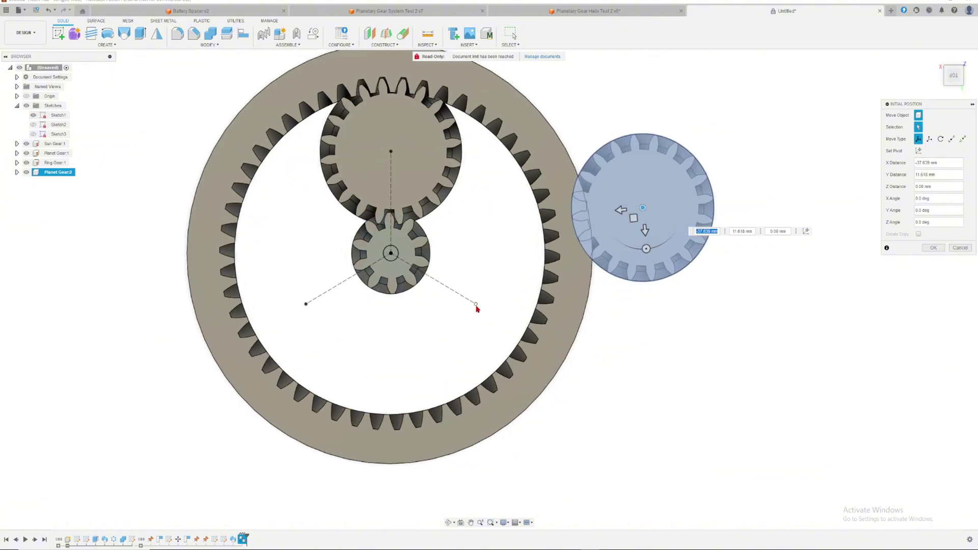
left_click_drag(476, 308, 476, 305)
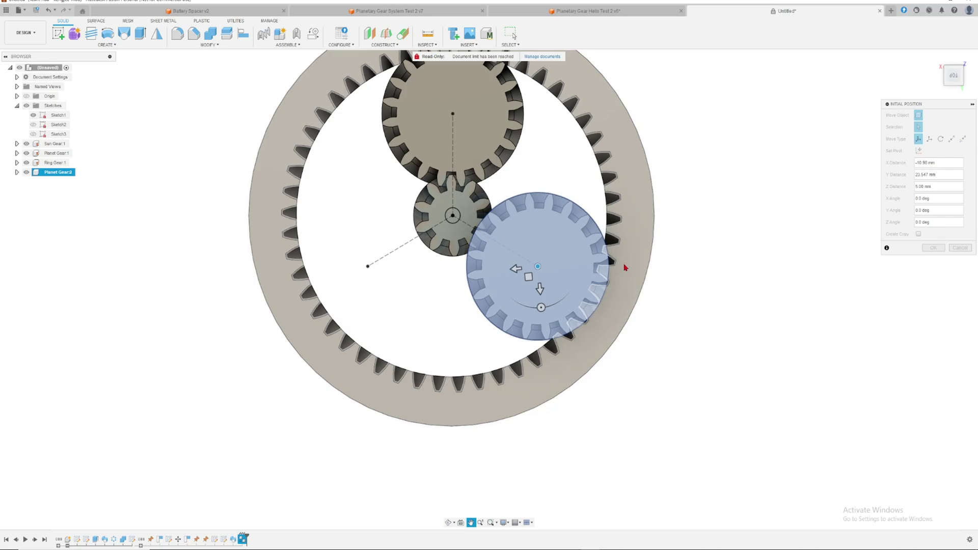
left_click(953, 77)
left_click_drag(748, 262, 805, 266)
middle_click_drag(684, 265, 657, 224, "shift")
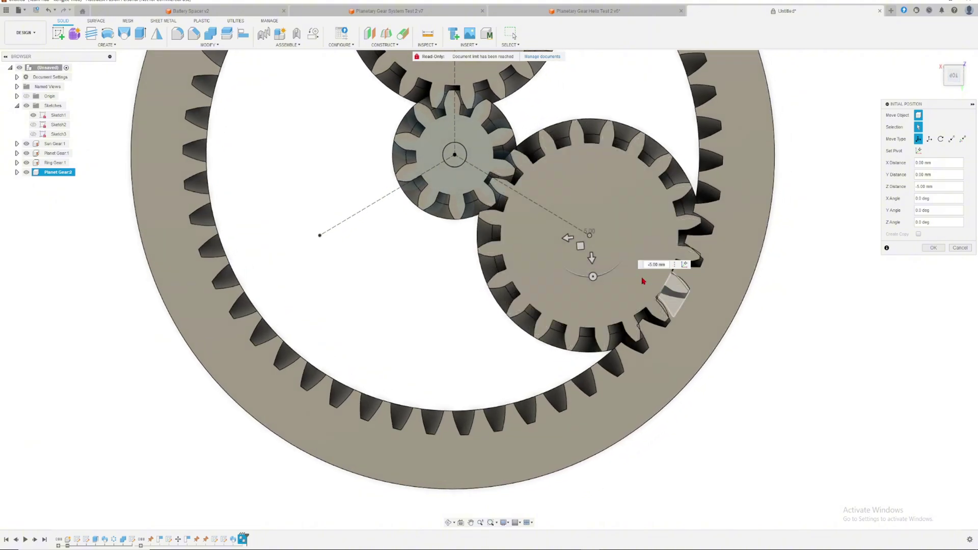
scroll(606, 259, "up", 2)
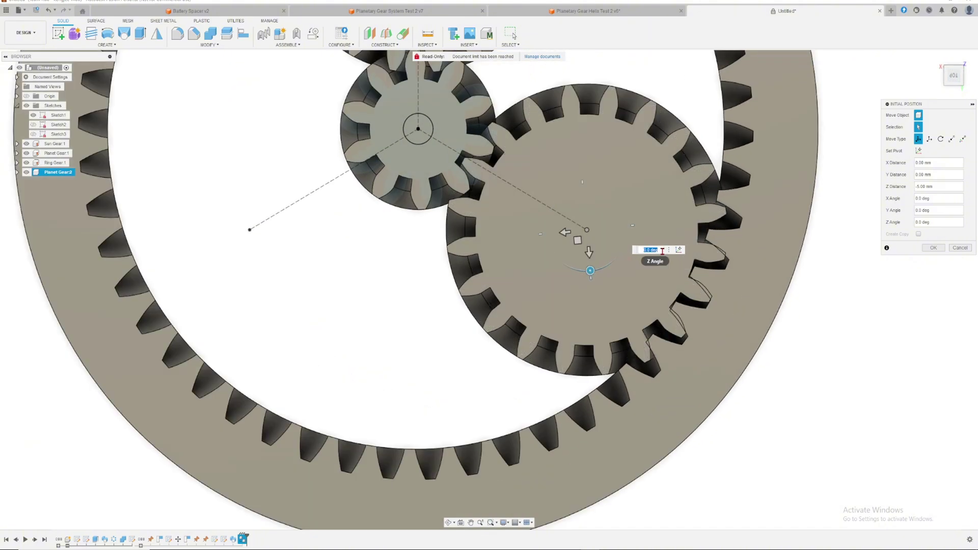
type("2")
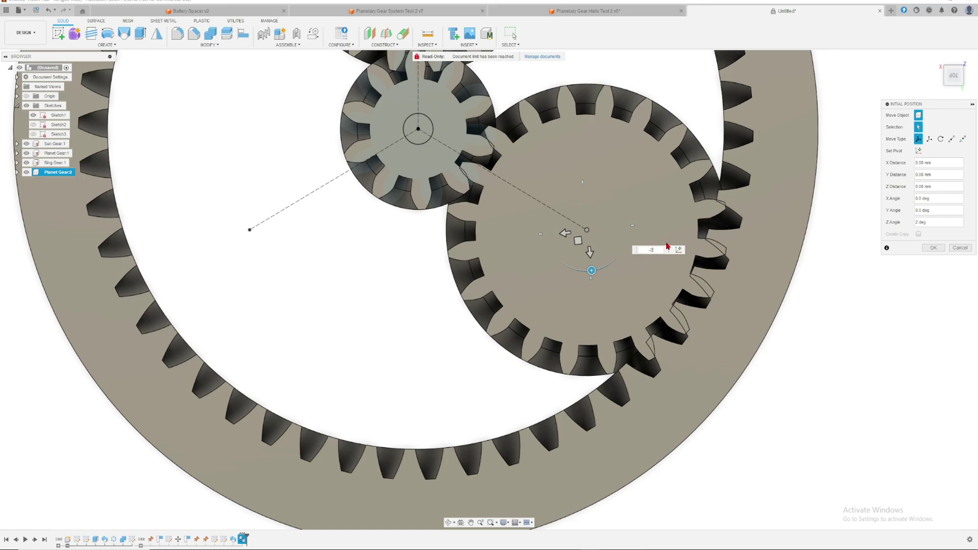
middle_click_drag(666, 246, 680, 252)
scroll(647, 241, "down", 2)
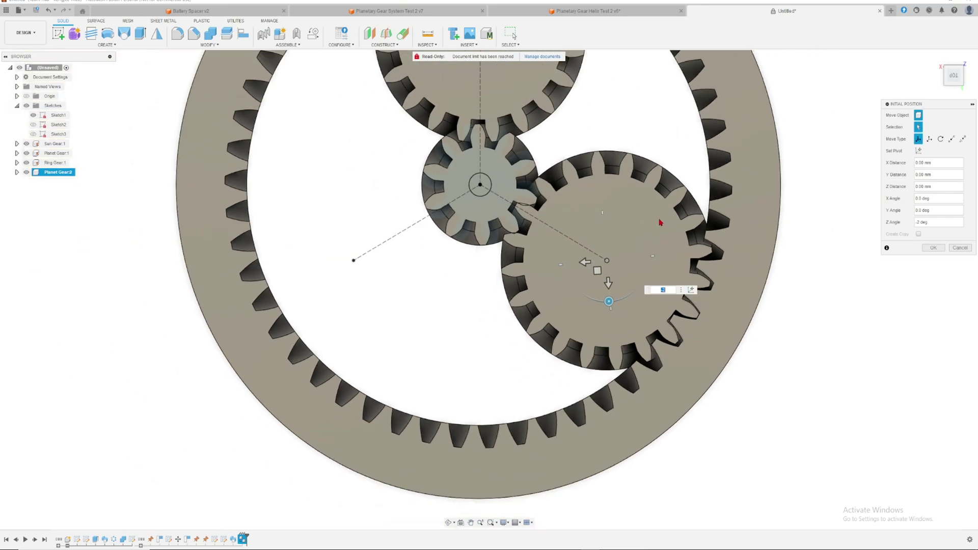
key("Return")
- Paste a third planet gear at the lower left and push it 5 mm into the ring
scroll(661, 223, "down", 2)
middle_click_drag(433, 145, 436, 178)
key("ctrl+v")
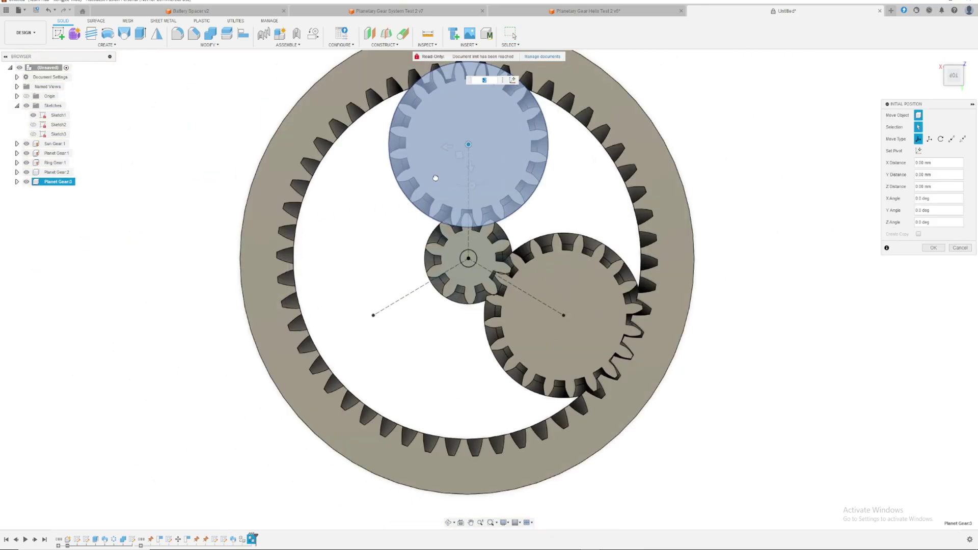
left_click_drag(436, 178, 341, 362)
middle_click_drag(585, 219, 847, 108, "shift")
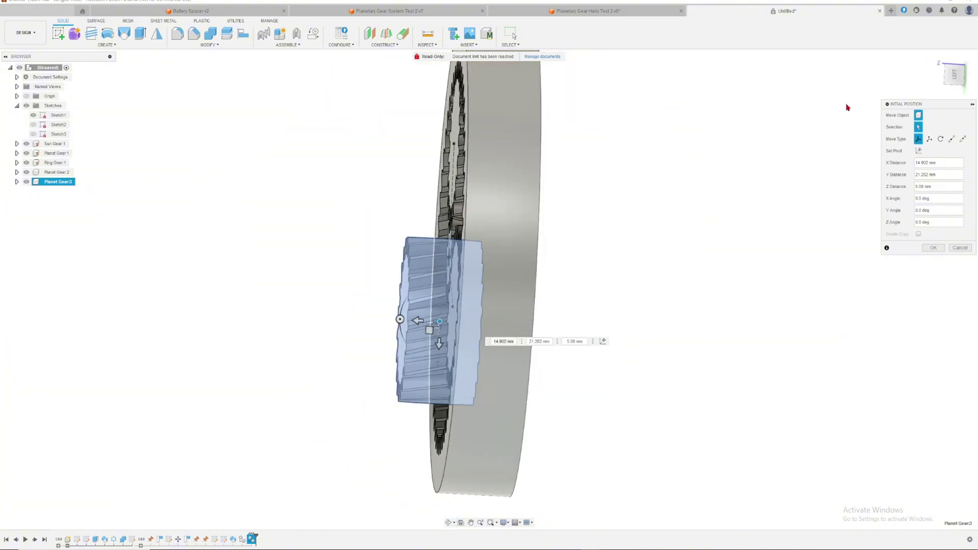
middle_click_drag(491, 279, 436, 323, "shift")
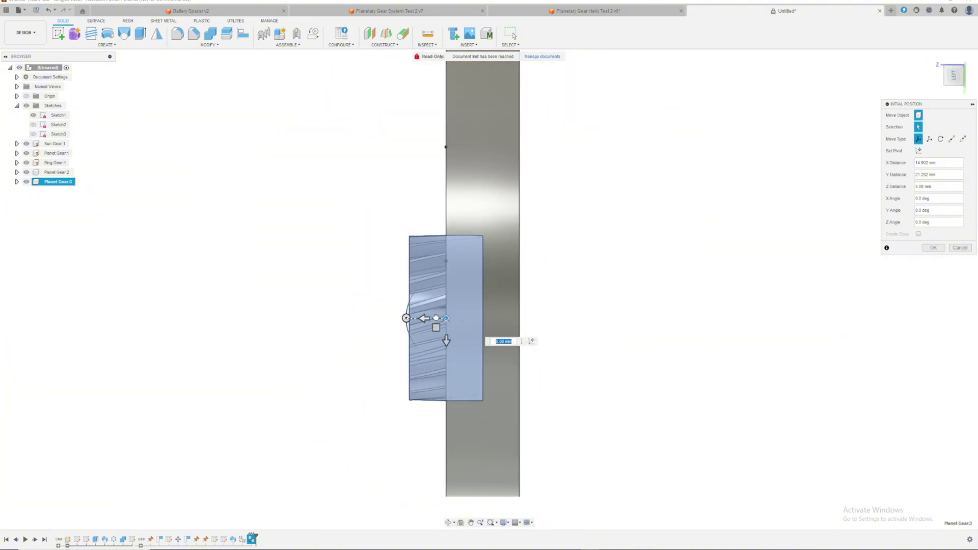
left_click_drag(436, 318, 457, 316)
middle_click_drag(456, 316, 715, 233, "shift")
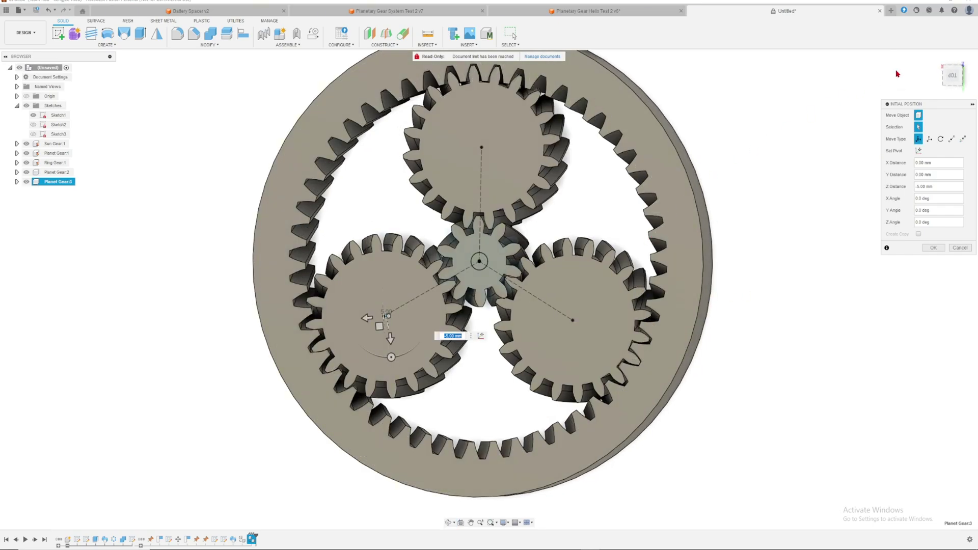
left_click(953, 76)
- Confirm the third planet's position and pin Planet Gear2 and Planet Gear3
key("Return")
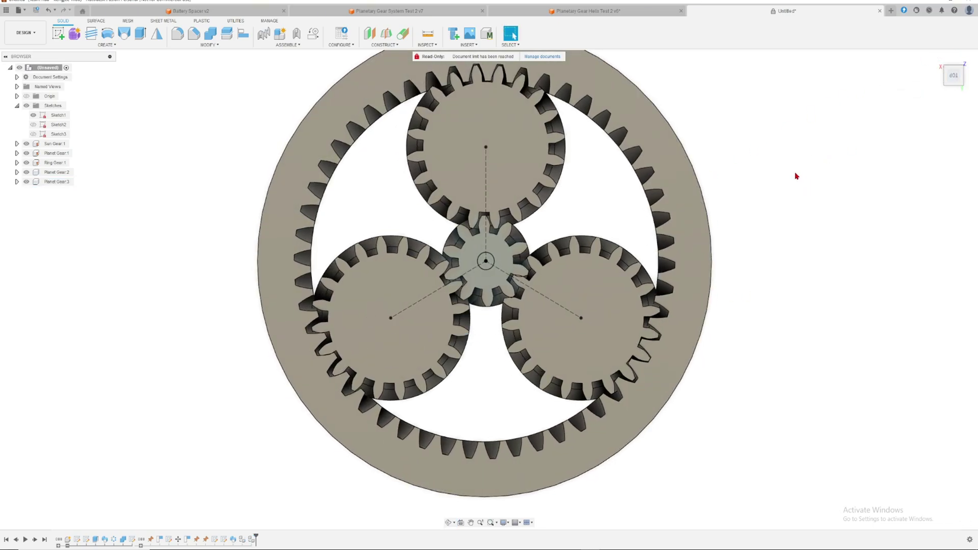
middle_click_drag(790, 168, 639, 203, "shift")
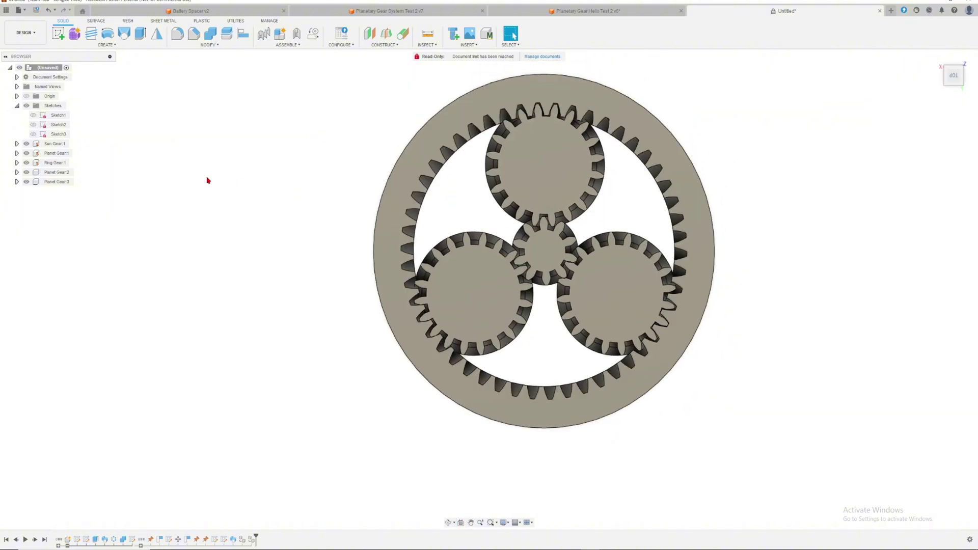
left_click(57, 173)
left_click(57, 181, "ctrl")
right_click(57, 182)
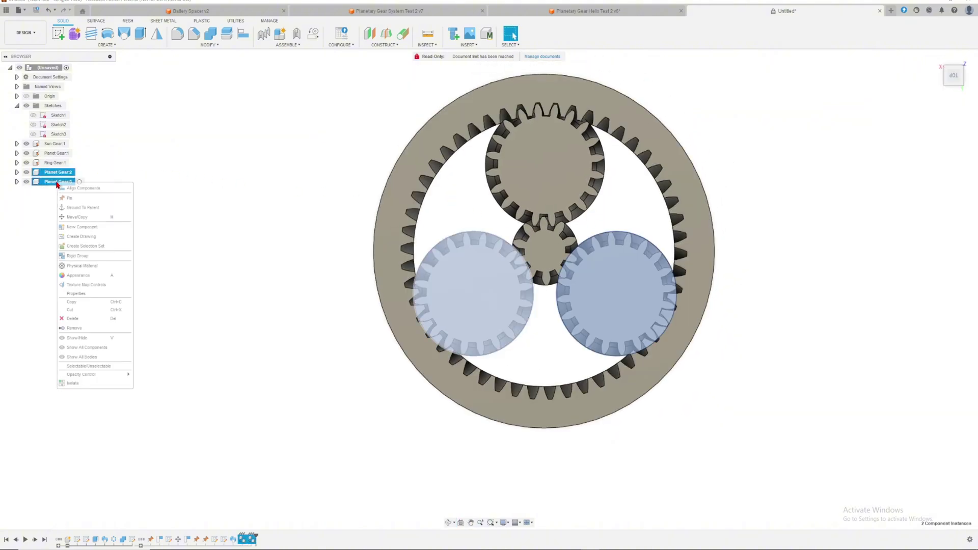
left_click(89, 201)
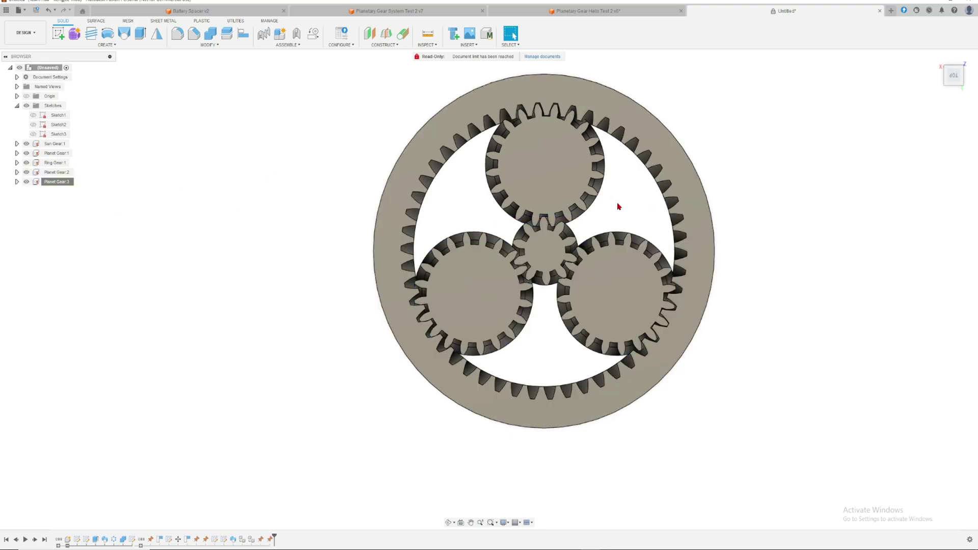
- Select the top and bottom-left planet gears and the sun gear to inspect the mesh closely
middle_click_drag(633, 197, 489, 158, "shift")
left_click(547, 161)
scroll(567, 185, "up", 2)
key("Escape")
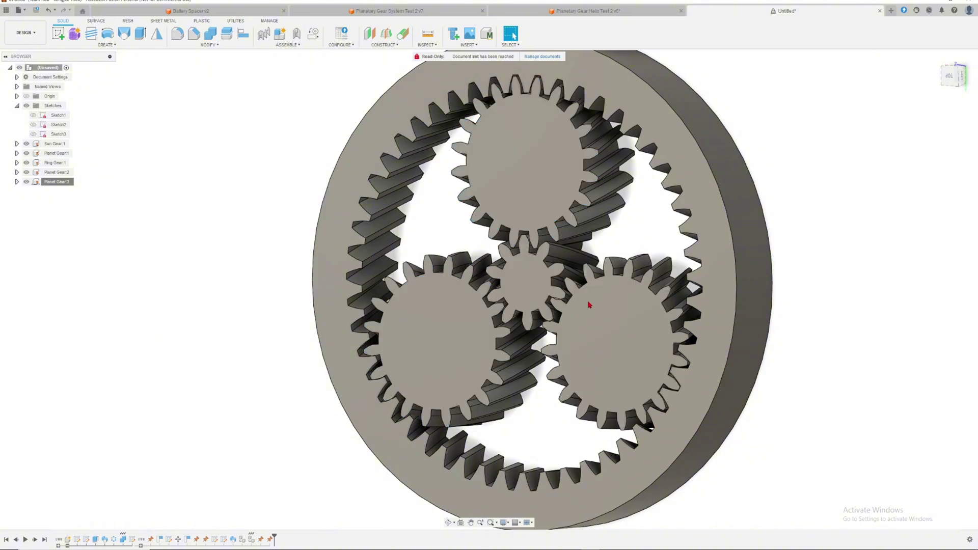
left_click(527, 193)
left_click(458, 312)
left_click(634, 212)
middle_click_drag(633, 212, 606, 210, "shift")
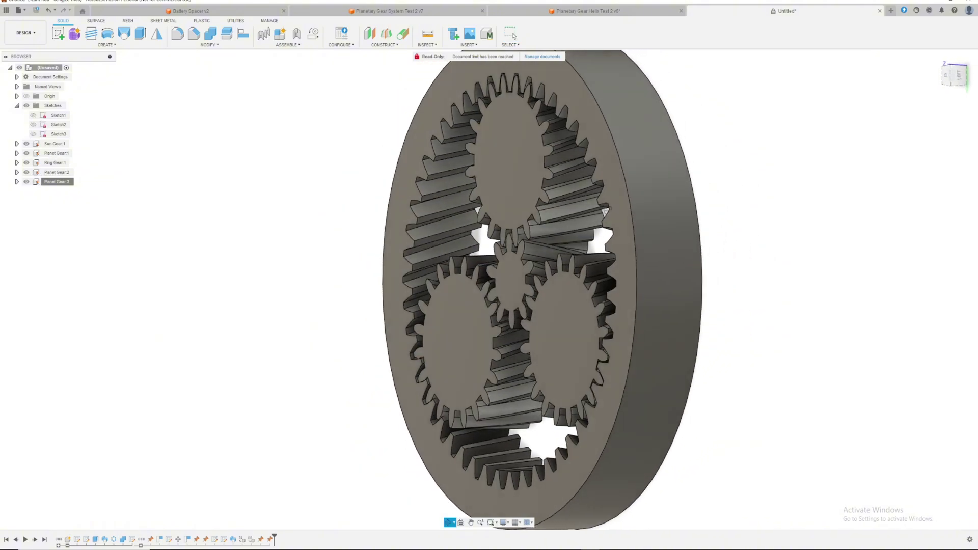
left_click(510, 285)
scroll(509, 284, "up", 5)
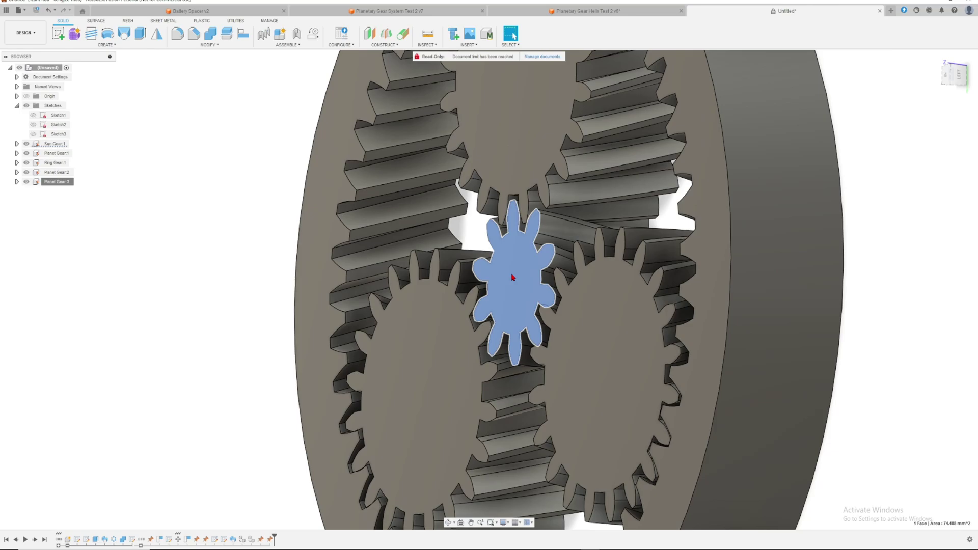
scroll(512, 276, "down", 8)
left_click(377, 190)
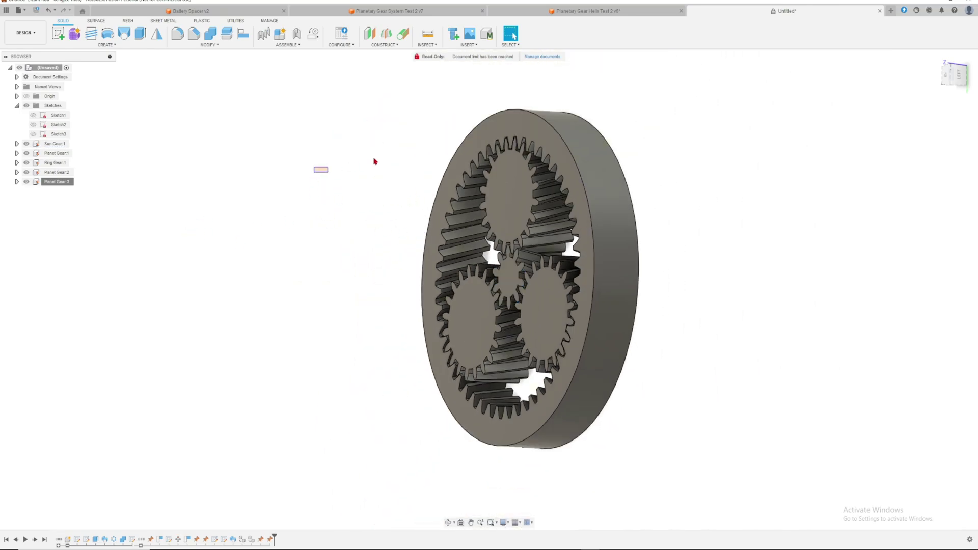
- Orbit around the set to check the ring's side thickness, then switch to Planetary Gear Helix Test 2
middle_click_drag(397, 152, 434, 158, "shift")
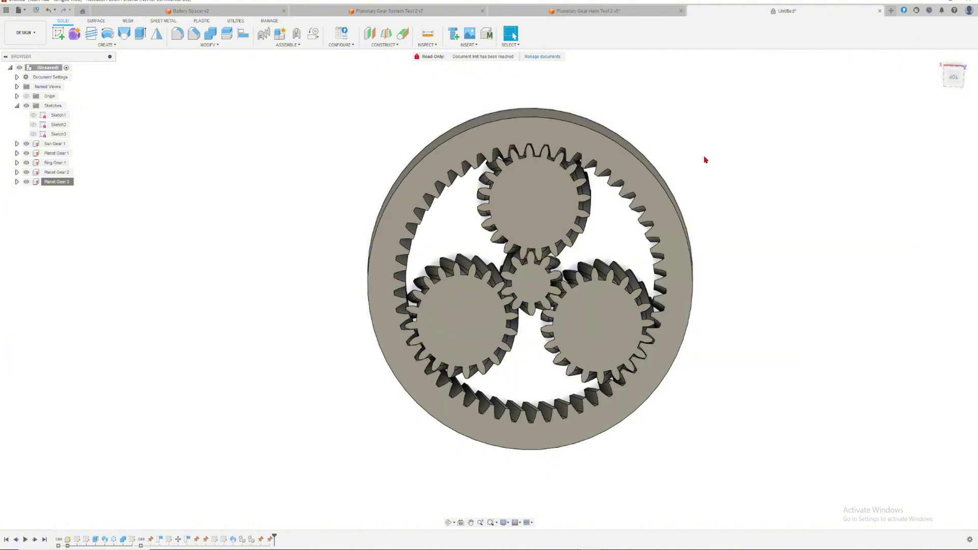
middle_click_drag(708, 155, 686, 155, "shift")
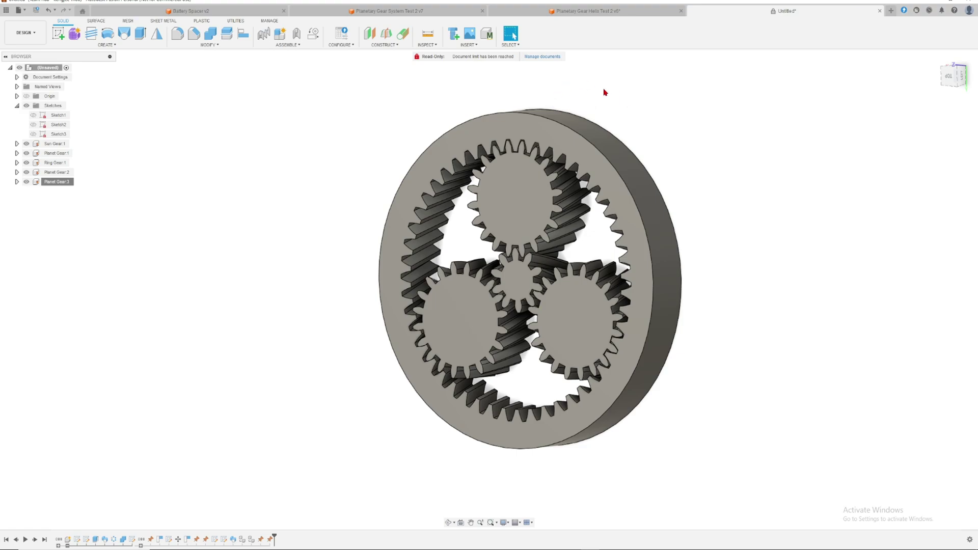
left_click_drag(378, 92, 732, 256)
mouse_move(691, 190)
middle_mouse_down("shift")
mouse_move(740, 192)
mouse_move(703, 203)
middle_mouse_up("shift")
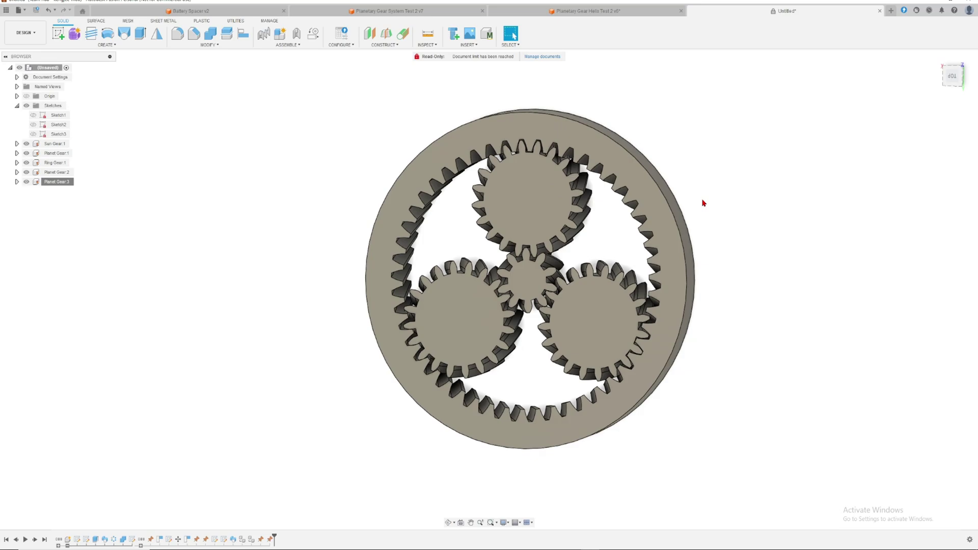
scroll(527, 176, "up", 2)
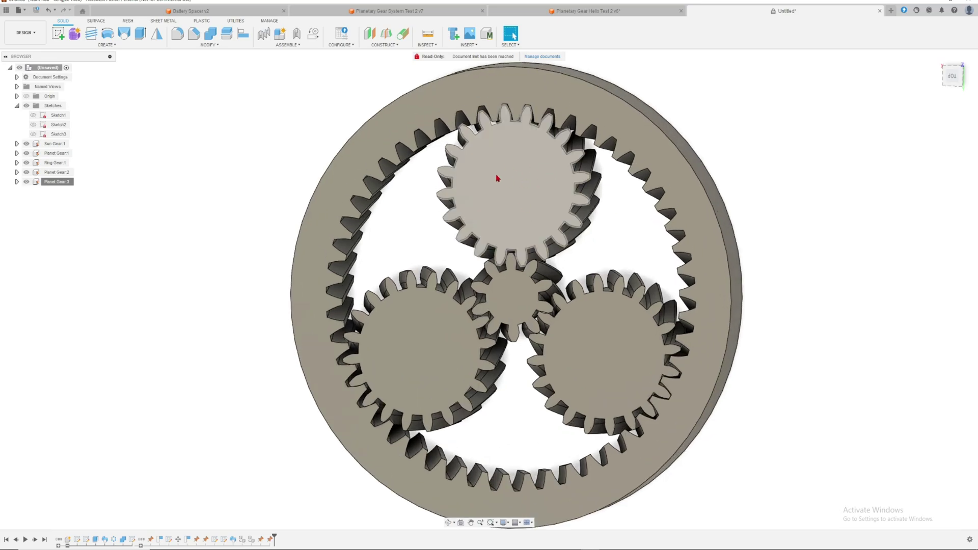
scroll(497, 178, "up", 2)
middle_click_drag(646, 227, 673, 268, "shift")
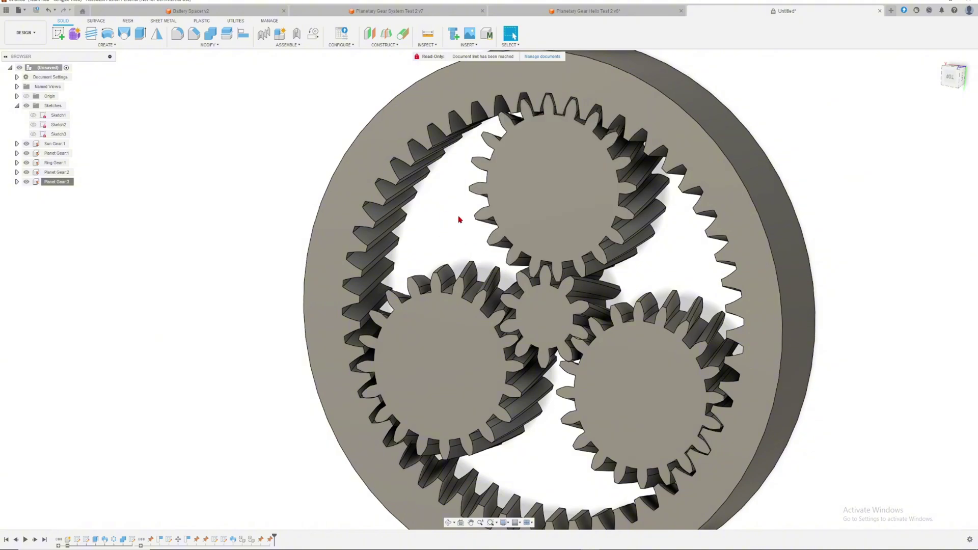
scroll(460, 227, "down", 3)
middle_click_drag(461, 224, 629, 119, "shift")
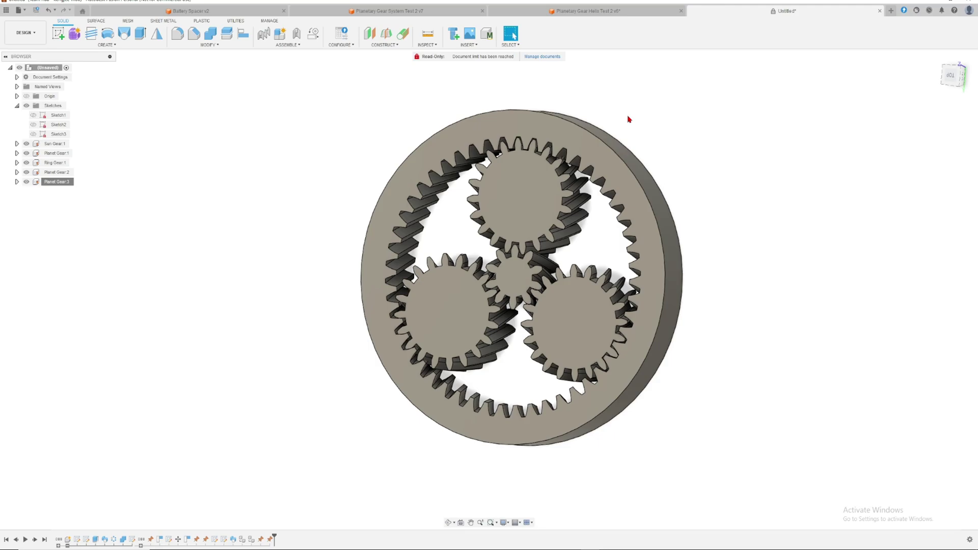
key("ctrl+shift+Tab")
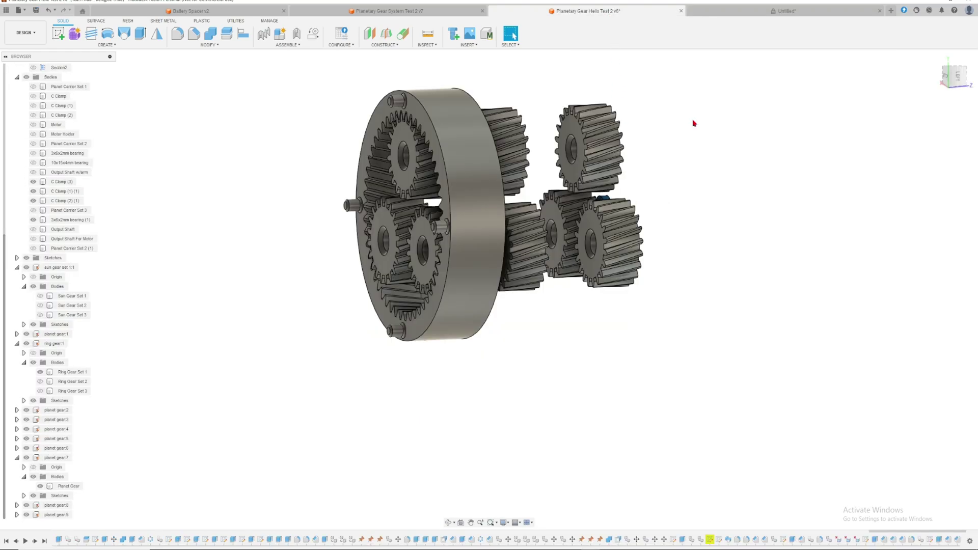
- Show the Ring Gear Set 2, Ring Gear Set 3, Motor Holder and Motor bodies
left_click(39, 381)
left_click(40, 390)
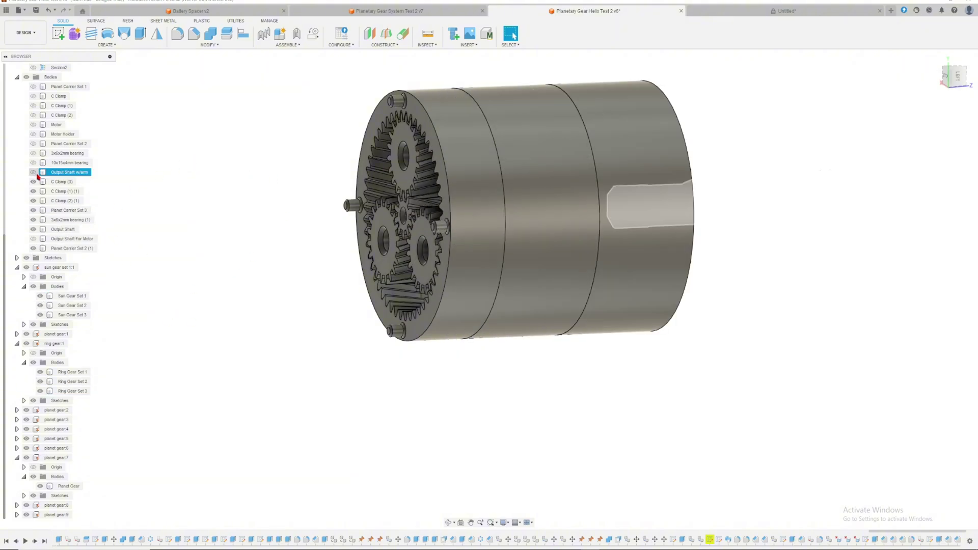
left_click(33, 134)
left_click(33, 125)
middle_click_drag(408, 81, 416, 131)
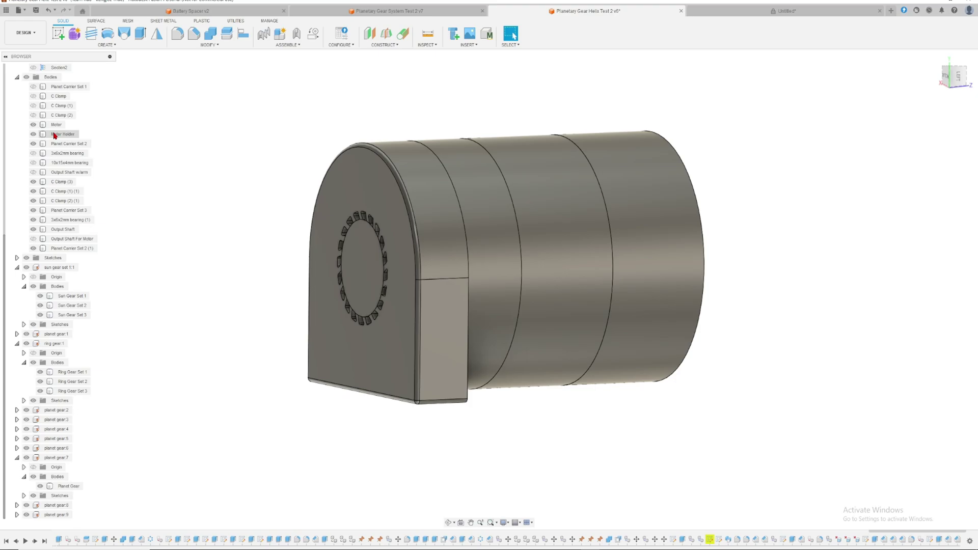
scroll(51, 123, "up", 3)
middle_click_drag(526, 137, 589, 109, "shift")
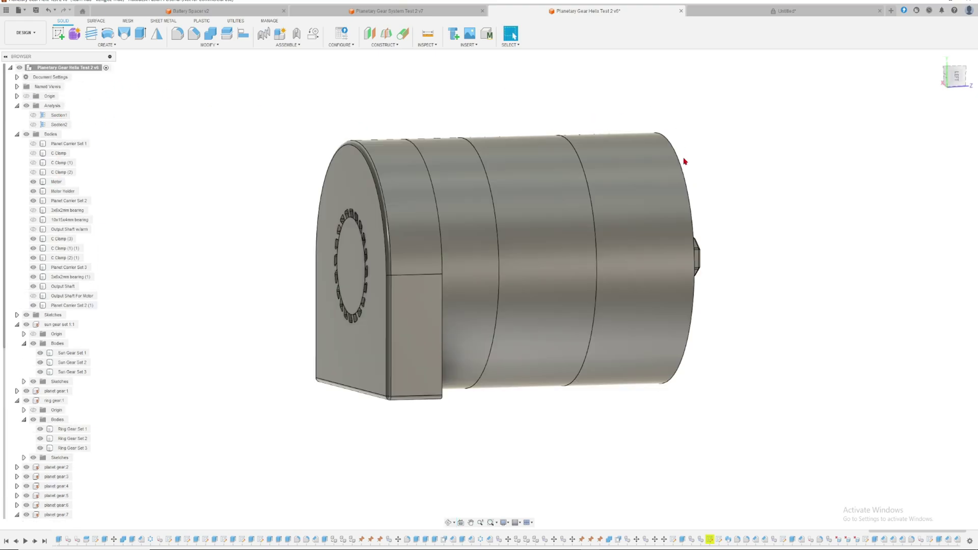
- Turn on the Section2 cut-away, view it from several angles, then return to the untitled design
left_click(34, 125)
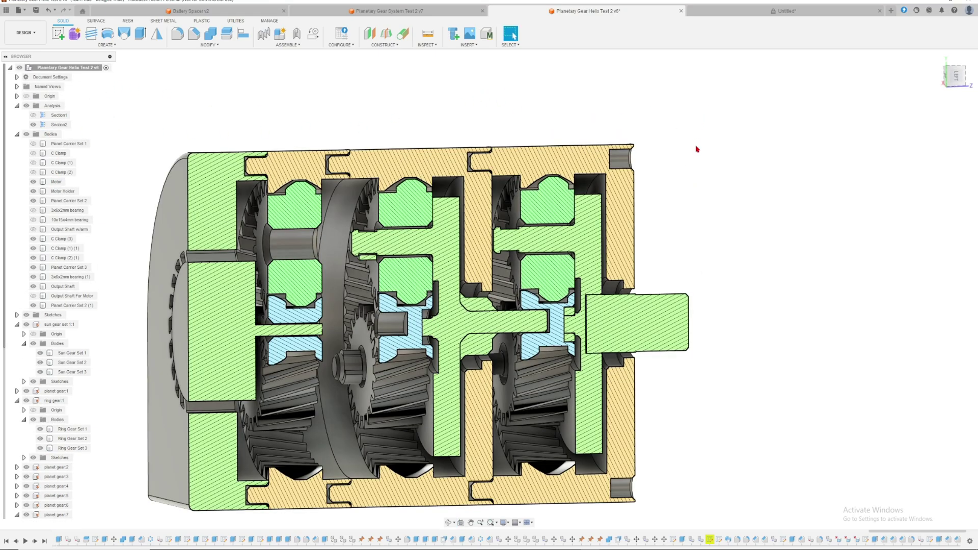
scroll(697, 151, "up", 5)
middle_click_drag(696, 151, 738, 143, "shift")
scroll(788, 120, "up", 5)
scroll(788, 119, "down", 6)
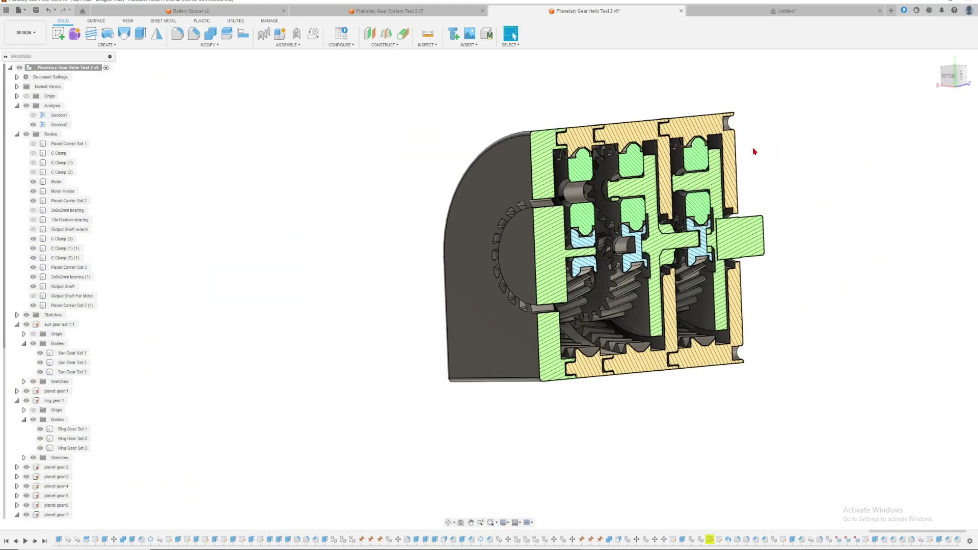
middle_click_drag(754, 151, 779, 153, "shift")
scroll(653, 192, "up", 3)
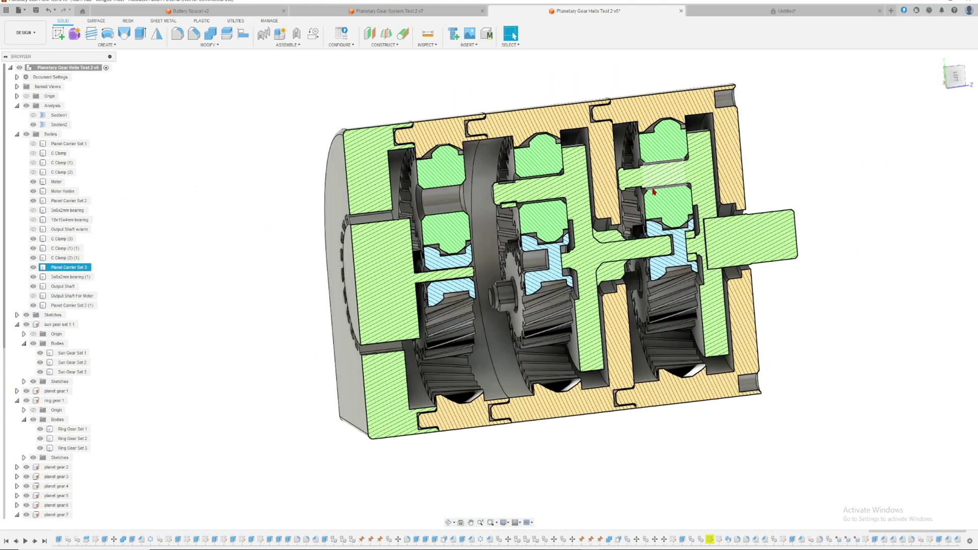
scroll(654, 191, "up", 2)
scroll(641, 215, "down", 4)
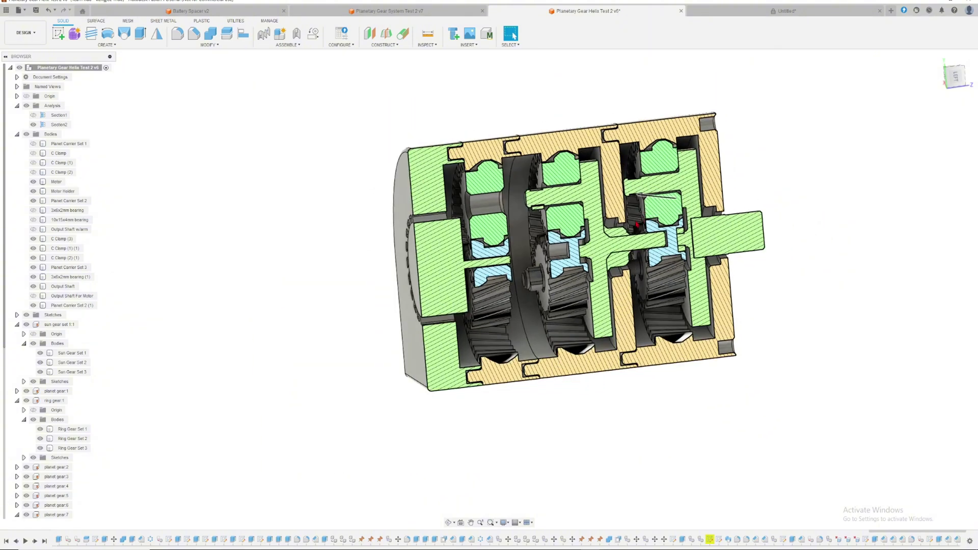
middle_click_drag(637, 224, 592, 215)
middle_click_drag(718, 271, 717, 150, "shift")
key("ctrl+Tab")
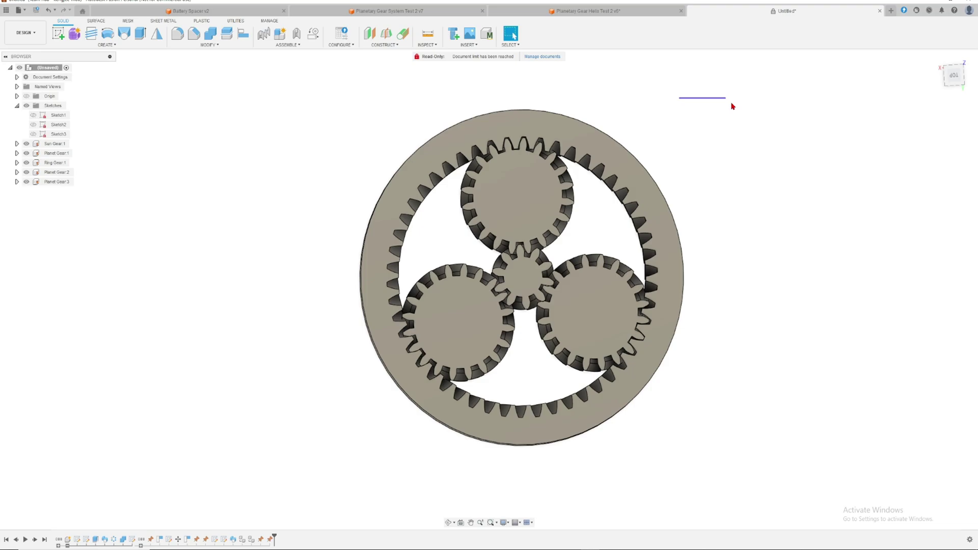
middle_click_drag(733, 106, 721, 89, "shift")
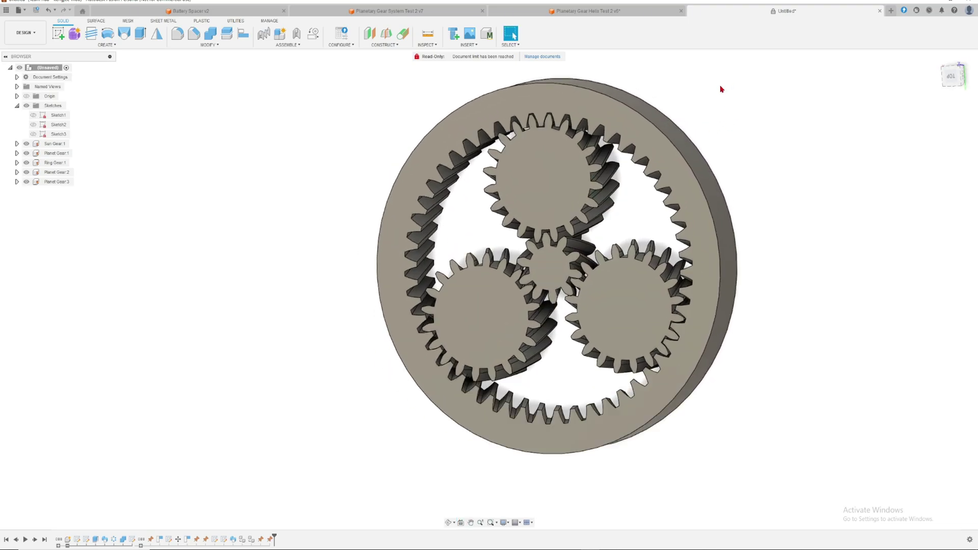